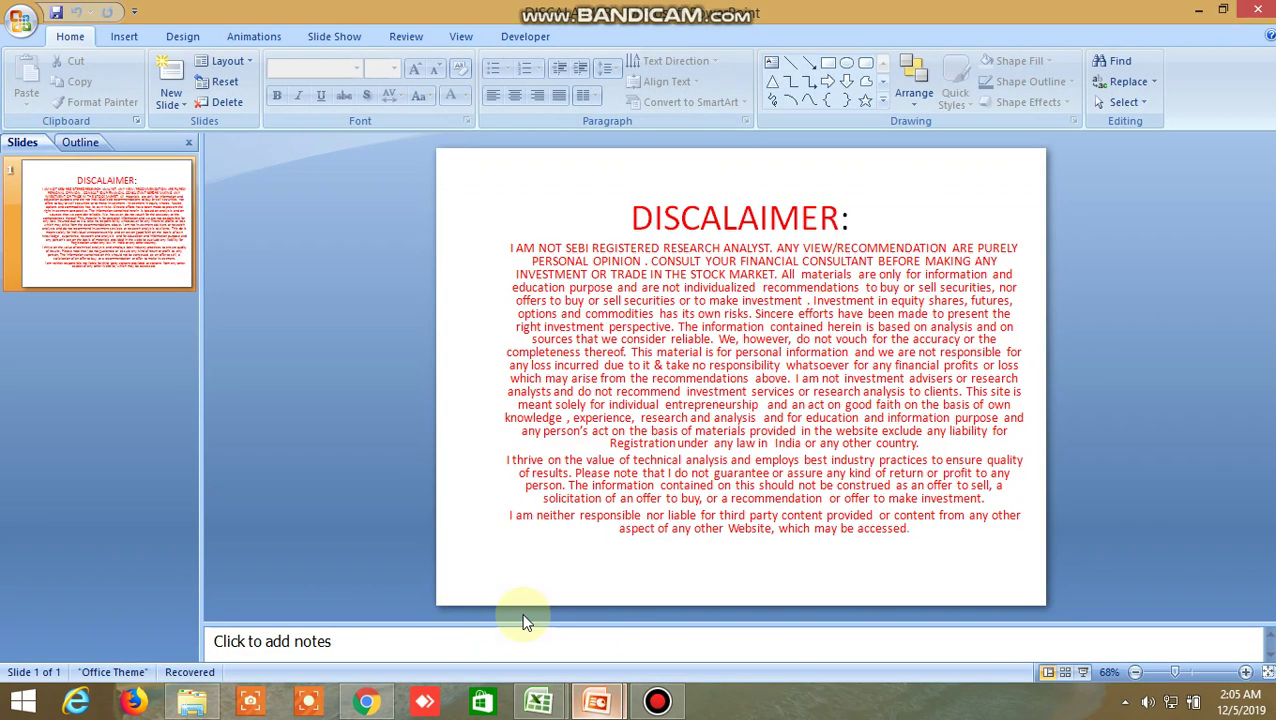
Preview the SAFE STOCK TRADING AND INVESTMENT title slide and bring up the DISCALAIMER presentation.
{"action": "mouse_move", "coordinate": [597, 701]}
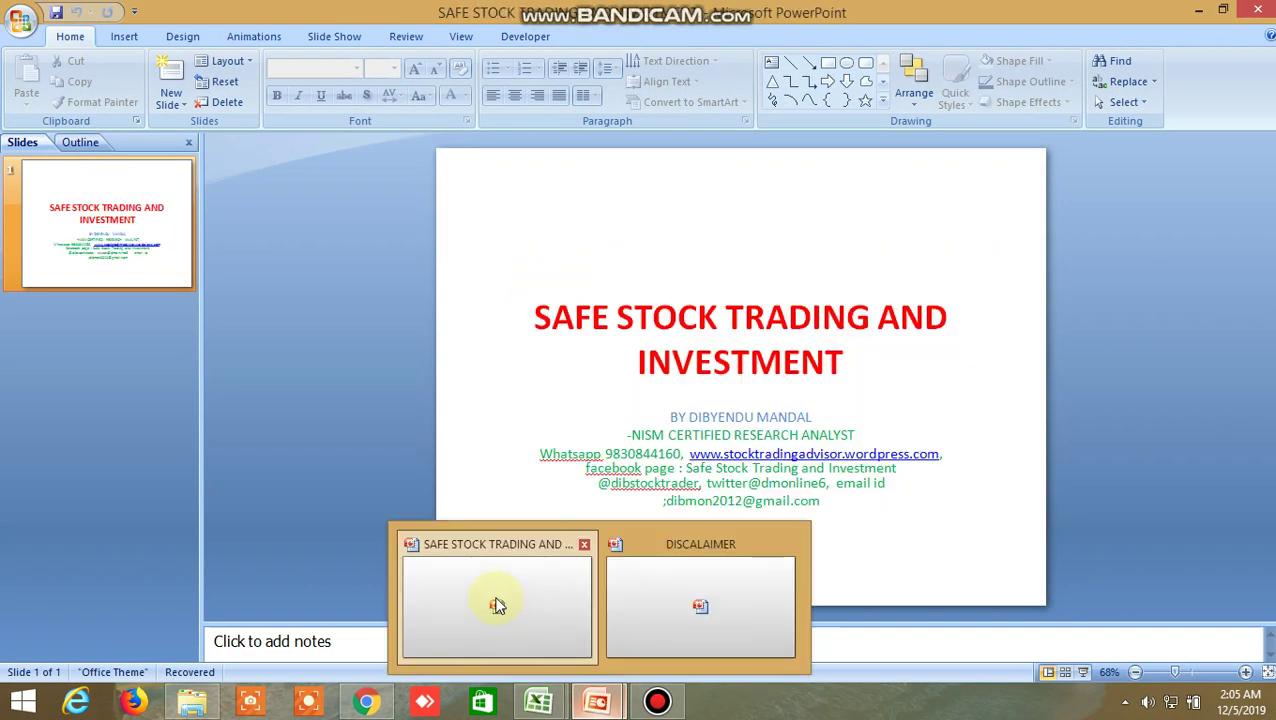
{"action": "left_click", "coordinate": [498, 530]}
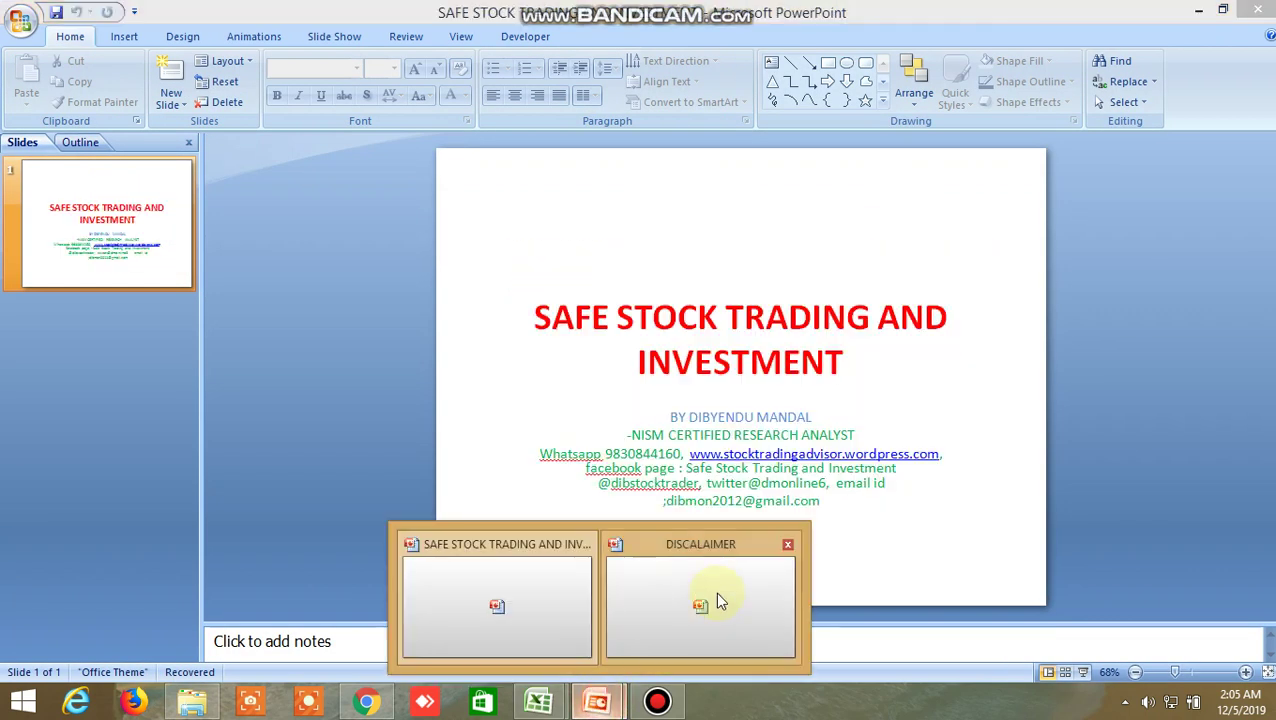
{"action": "left_click", "coordinate": [720, 596]}
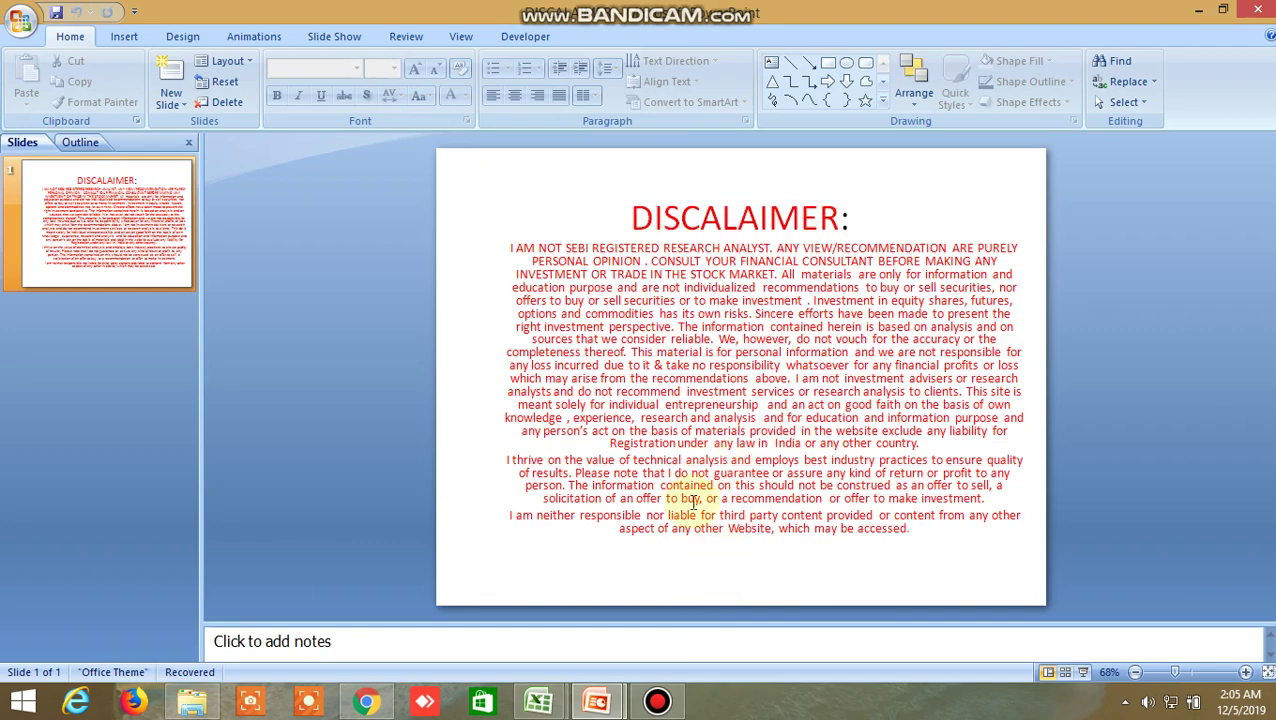
Switch to Excel, view the BUY SELL LEVEL 4 workbook and bring up the BUY SELL LEVEL CUM SCREENER workbook.
{"action": "left_click", "coordinate": [539, 702]}
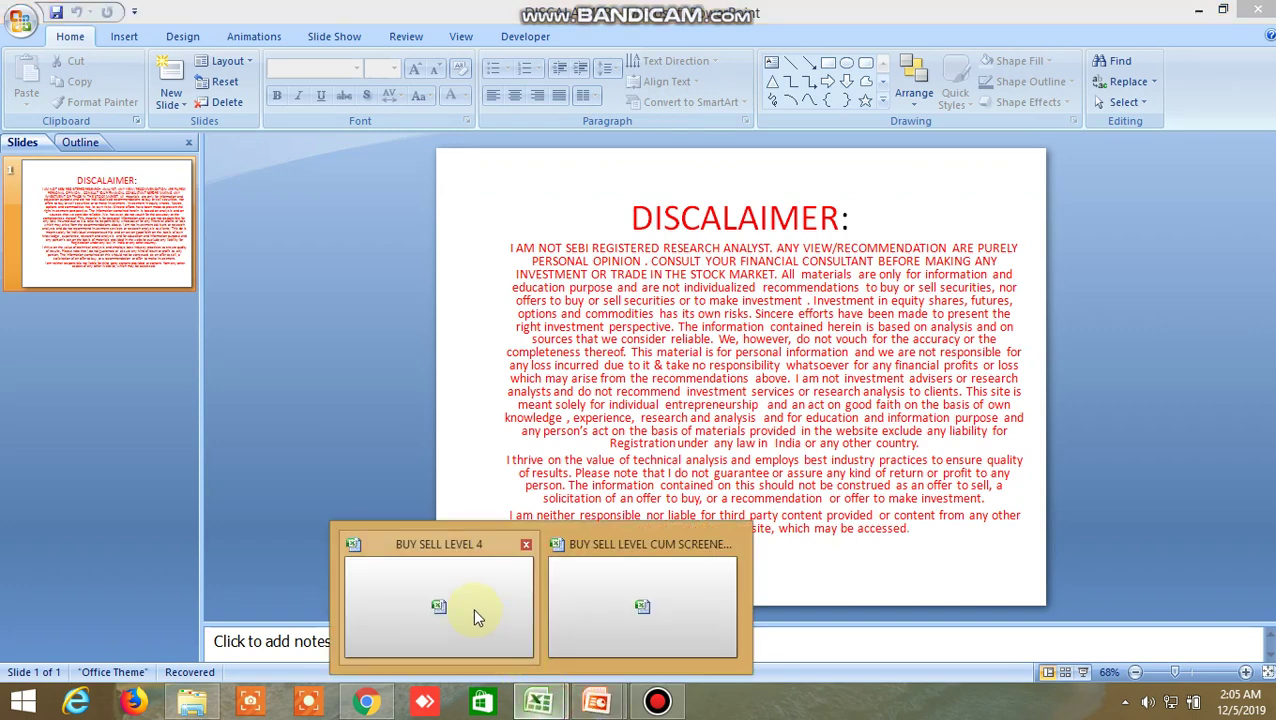
{"action": "left_click", "coordinate": [473, 607]}
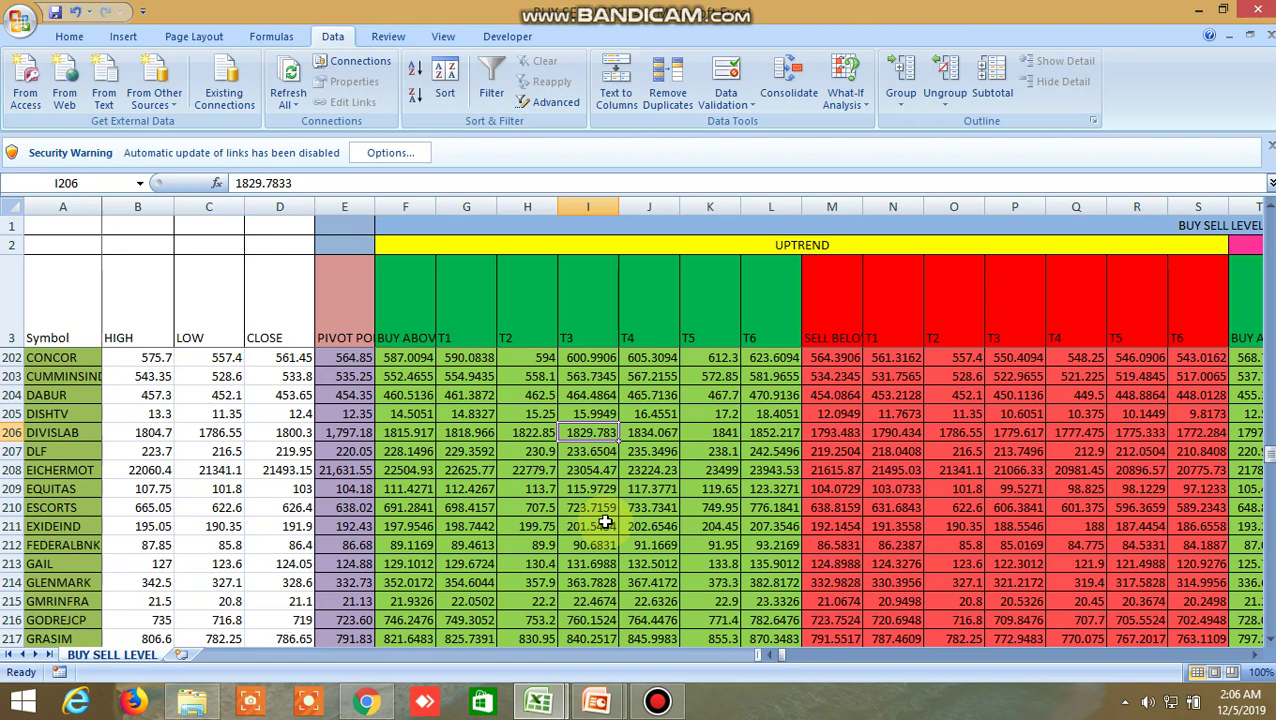
{"action": "mouse_move", "coordinate": [540, 703]}
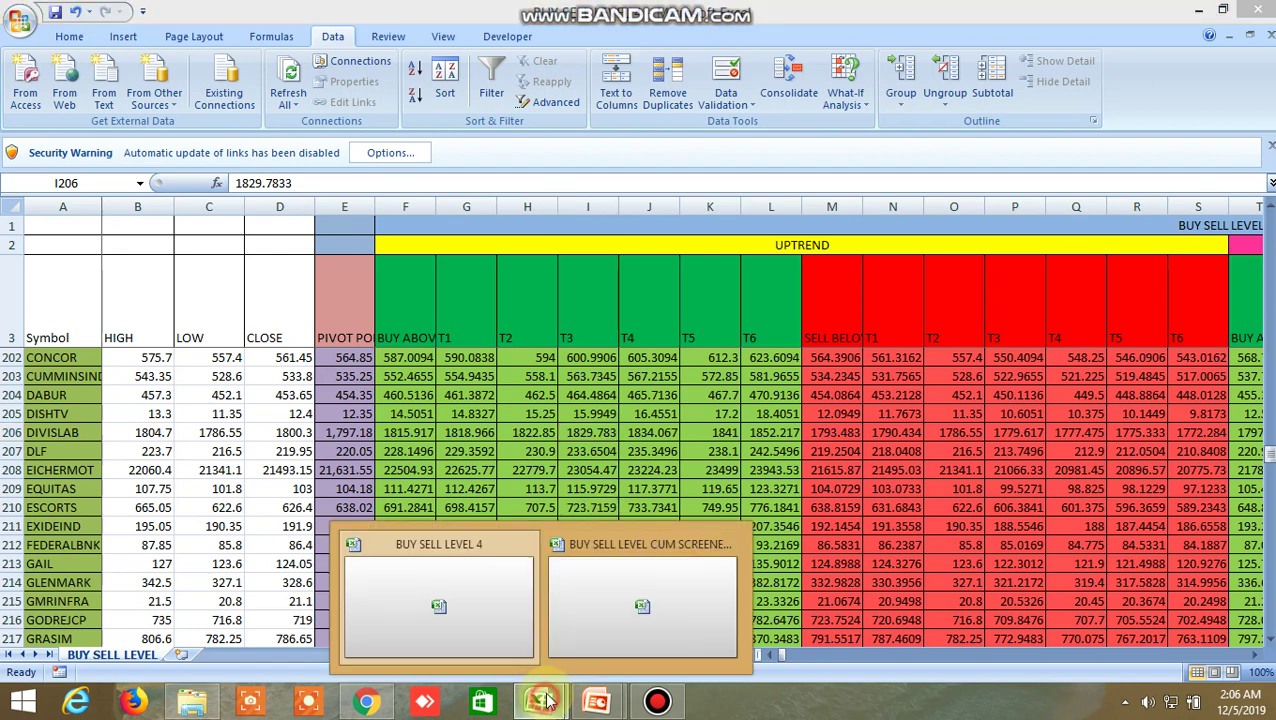
{"action": "left_click", "coordinate": [615, 622]}
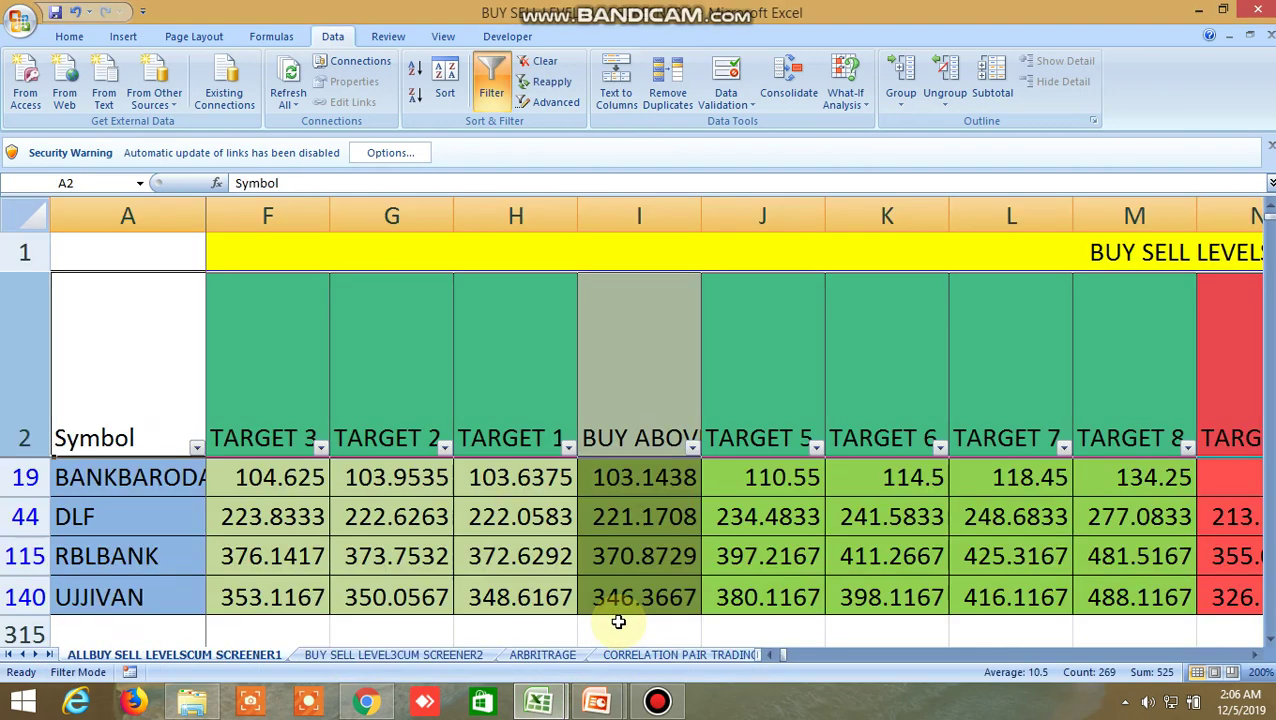
Examine the first screener sheet's columns from BUY SELL LEVELS 1 through volatility, delivery percentage and open interest to previous range break, and return to the start.
{"action": "left_click", "coordinate": [1257, 655]}
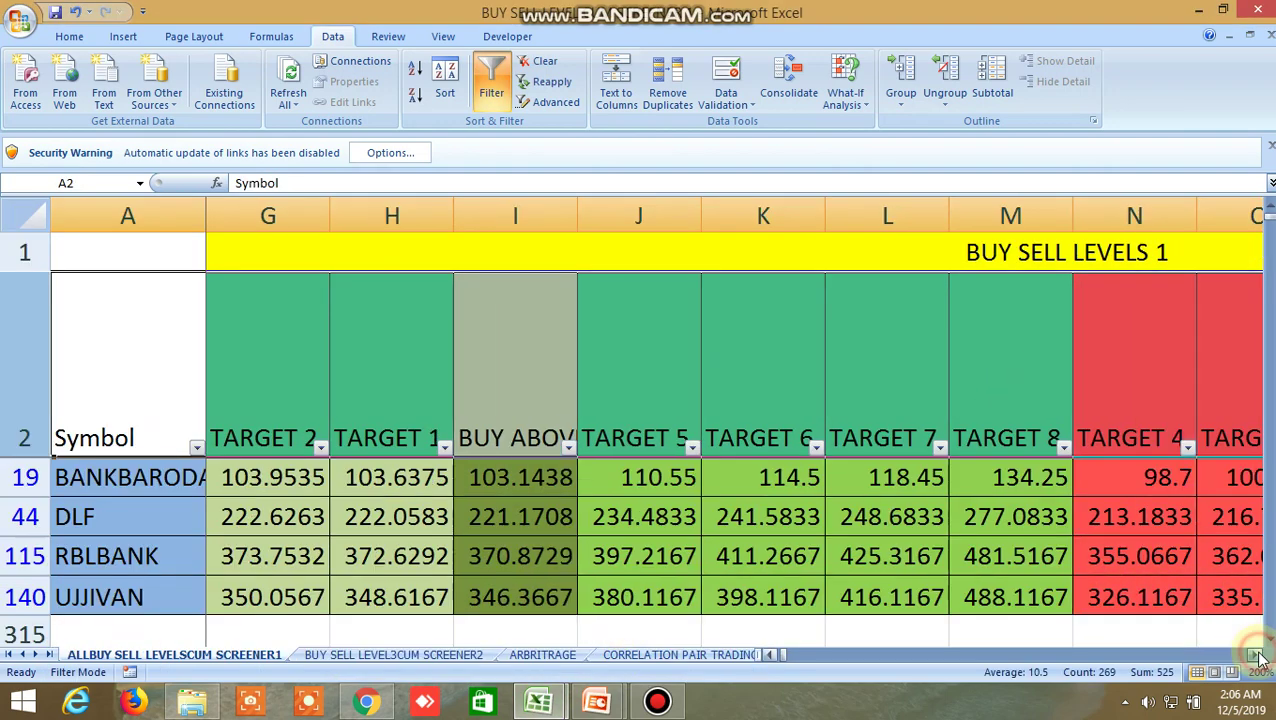
{"action": "left_click_drag", "start_coordinate": [1257, 655], "coordinate": [1258, 658]}
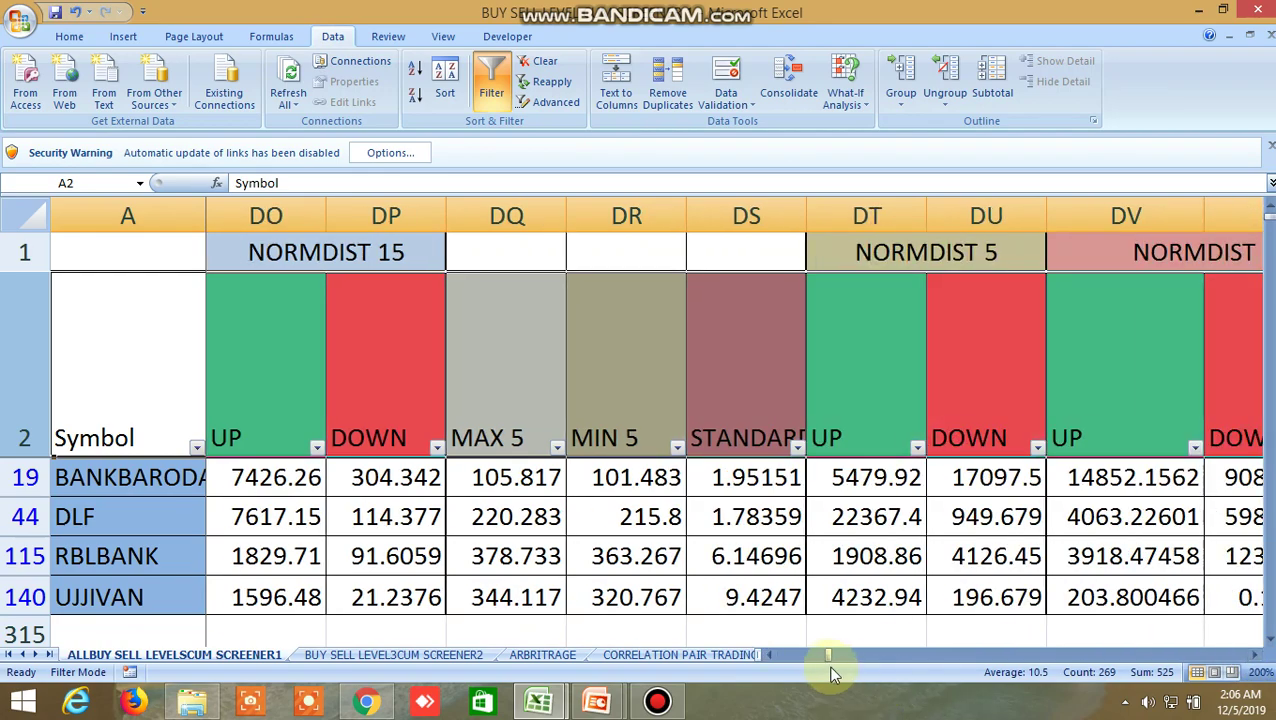
{"action": "left_click_drag", "start_coordinate": [827, 655], "coordinate": [801, 669]}
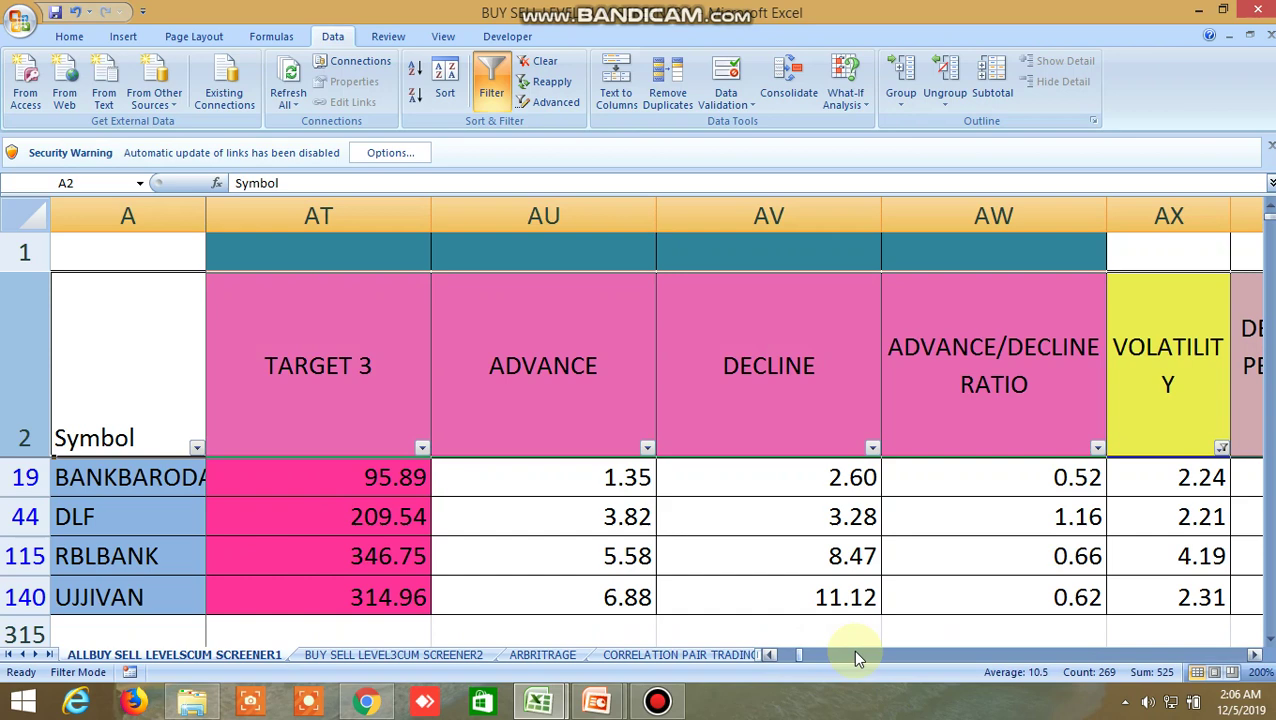
{"action": "left_click", "coordinate": [1255, 655]}
{"action": "left_click", "coordinate": [1255, 655]}
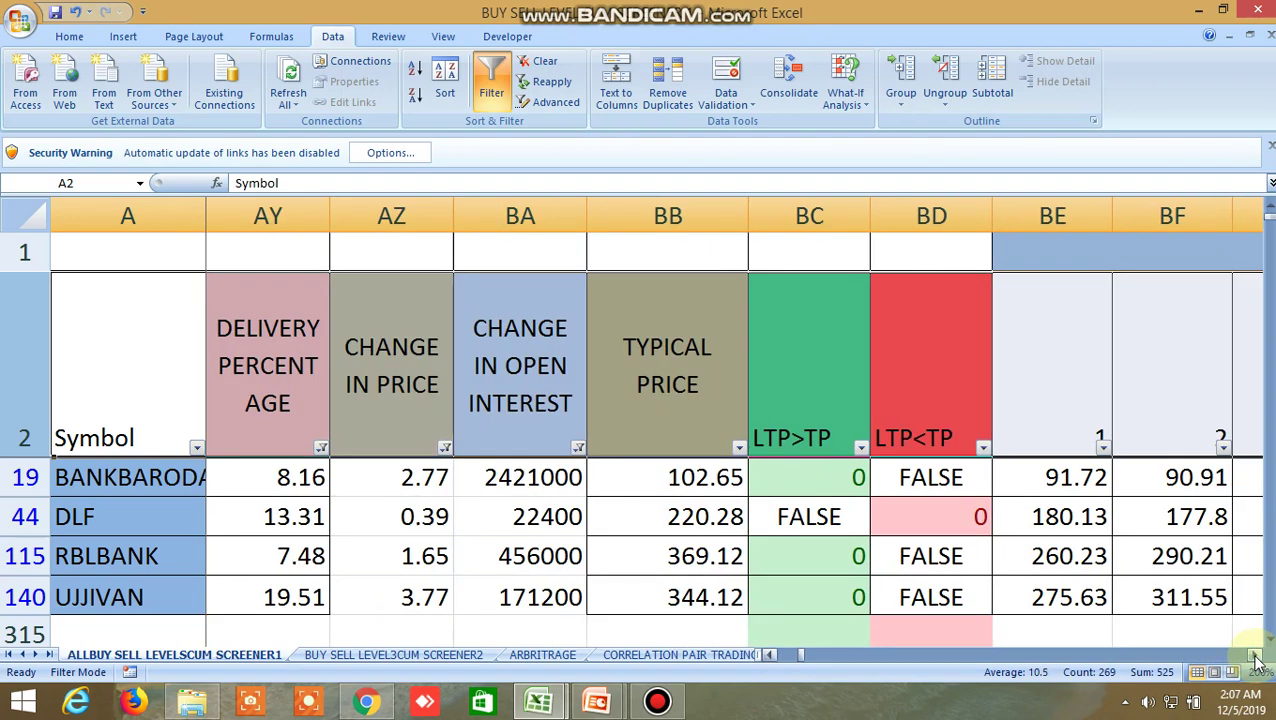
{"action": "left_click", "coordinate": [1255, 655]}
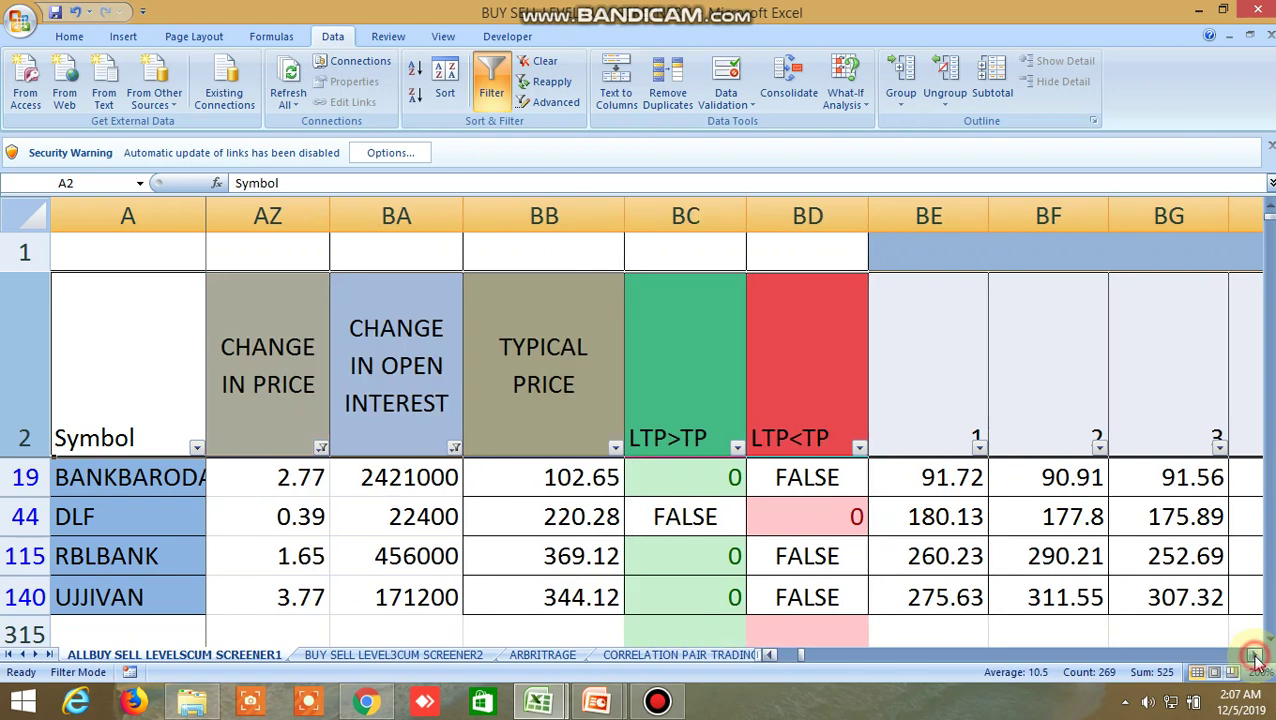
{"action": "left_click_drag", "start_coordinate": [1255, 655], "coordinate": [1256, 661]}
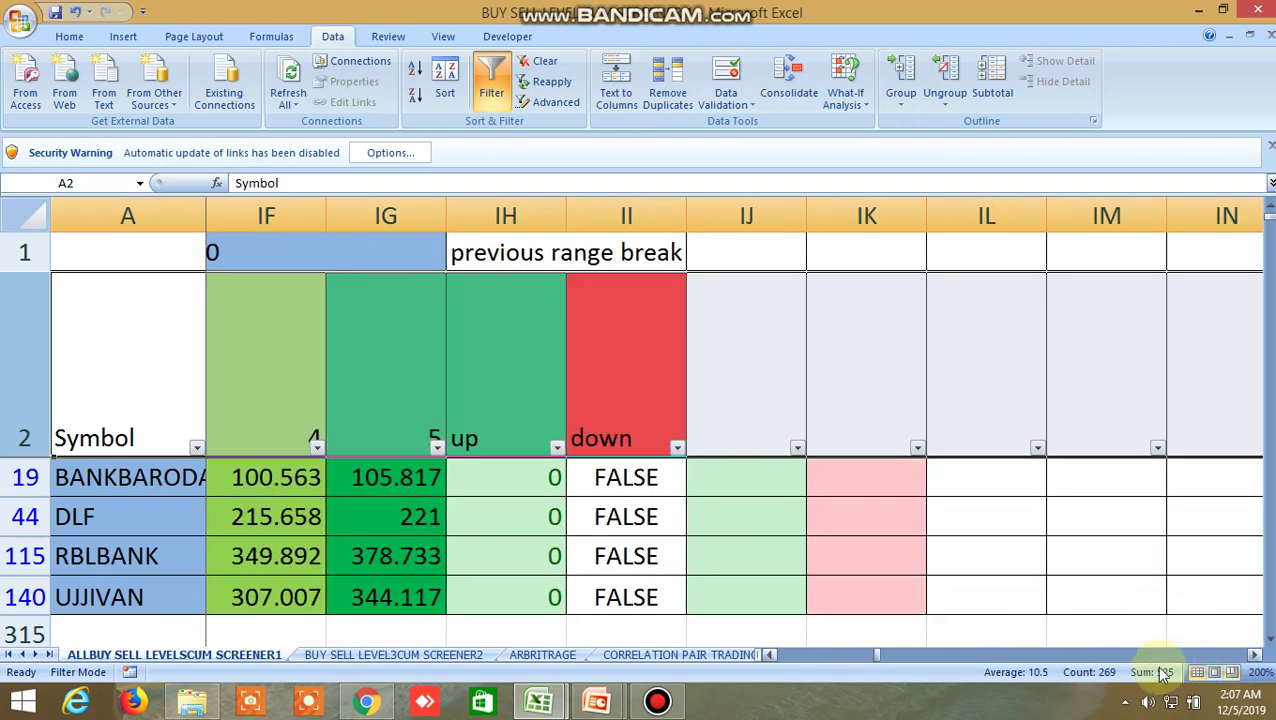
{"action": "left_click_drag", "start_coordinate": [876, 661], "coordinate": [783, 673]}
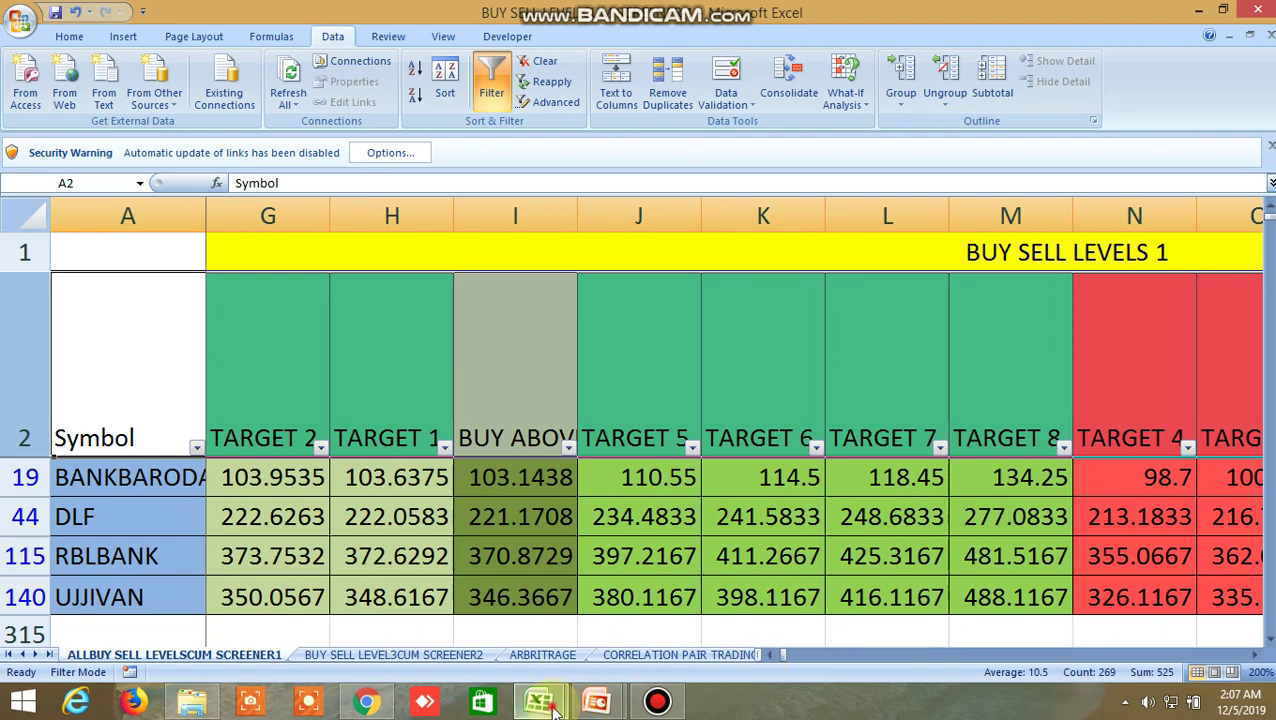
Preview the BUY SELL LEVEL 4 workbook again and return to the BUY SELL LEVEL CUM SCREENER workbook.
{"action": "mouse_move", "coordinate": [538, 700]}
{"action": "left_click", "coordinate": [437, 637]}
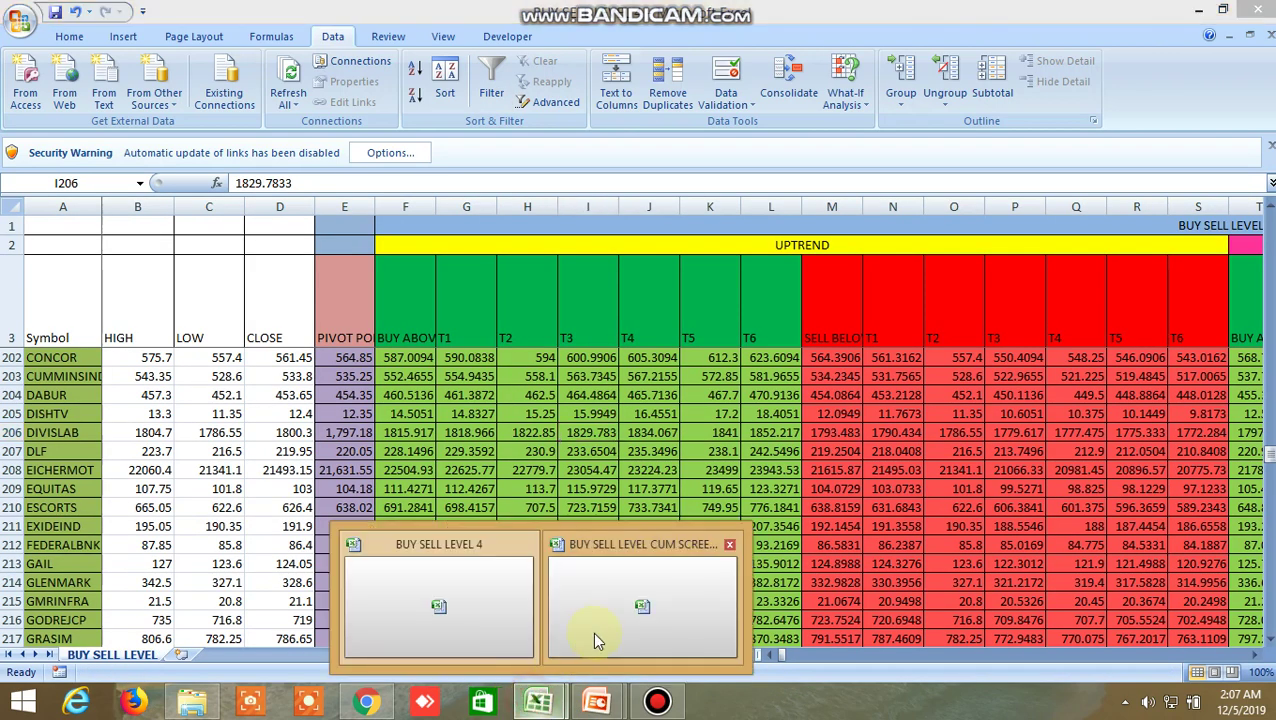
{"action": "left_click", "coordinate": [597, 640]}
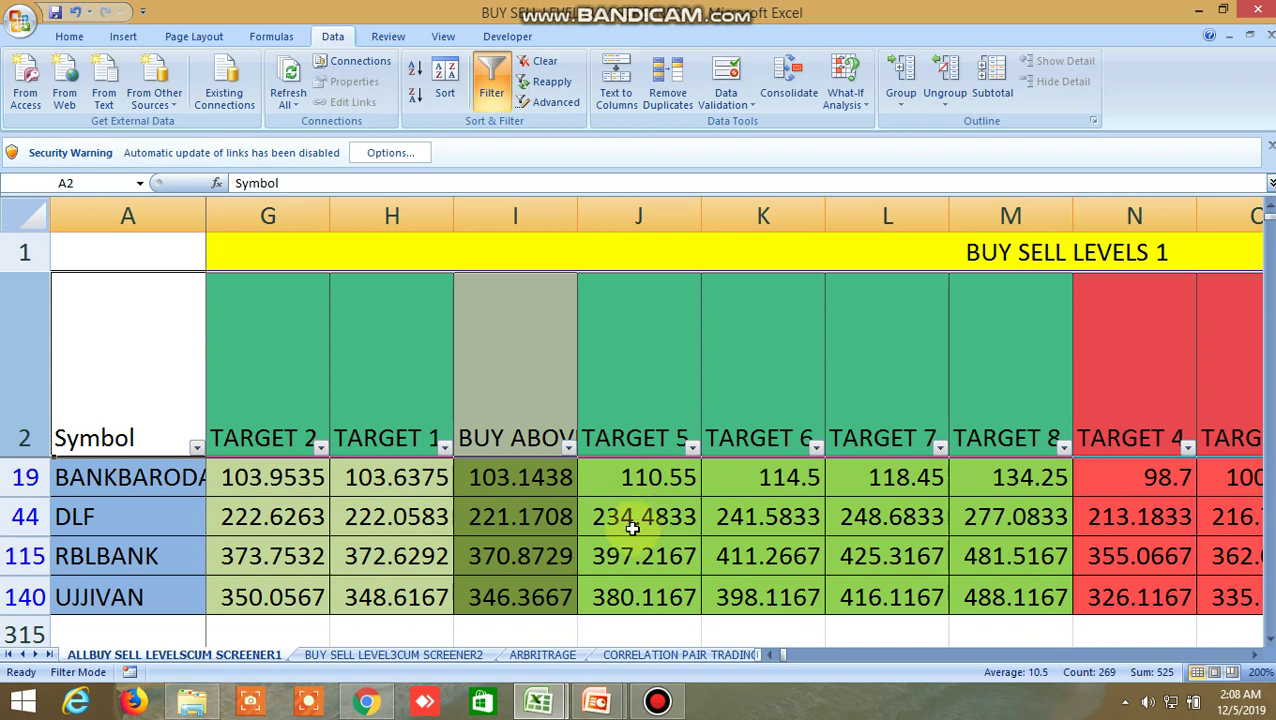
Open the BUY SELL LEVEL3CUM SCREENER2 sheet and review its BUY SELL LEVELS 3 columns for uptrend and downtrend.
{"action": "left_click", "coordinate": [450, 656]}
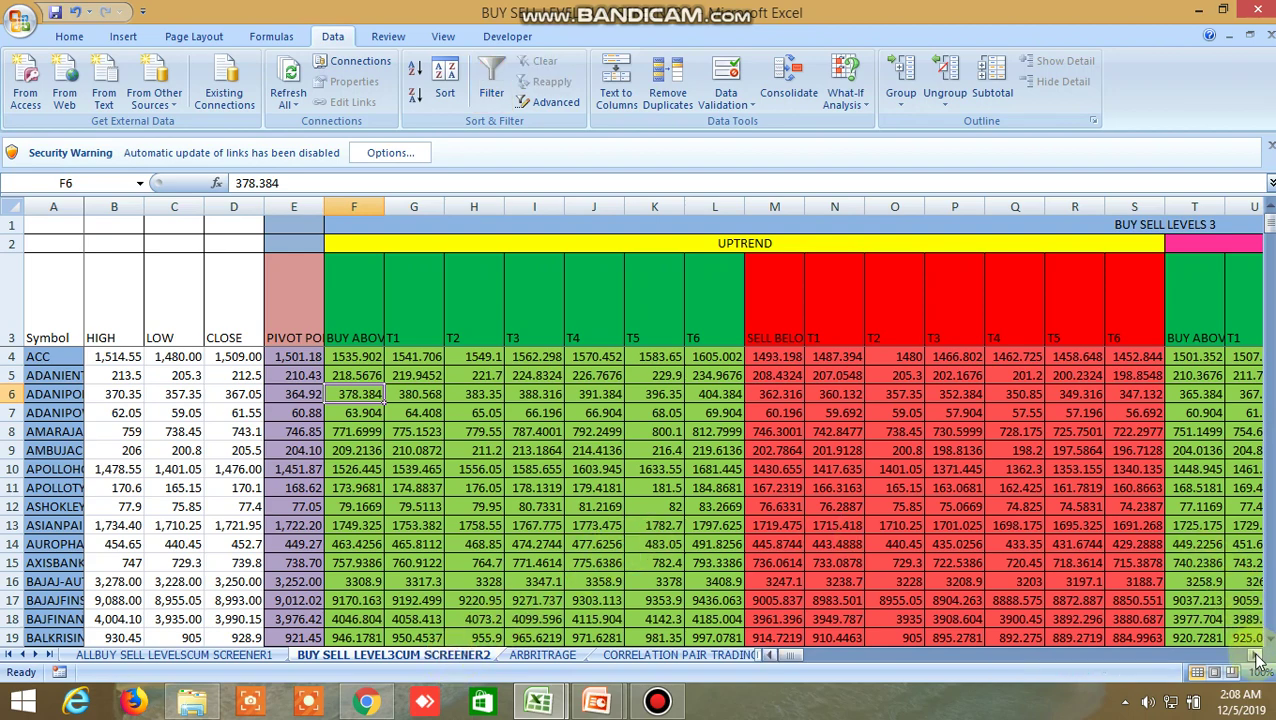
{"action": "scroll", "coordinate": [1255, 645], "scroll_direction": "right", "scroll_amount": 5}
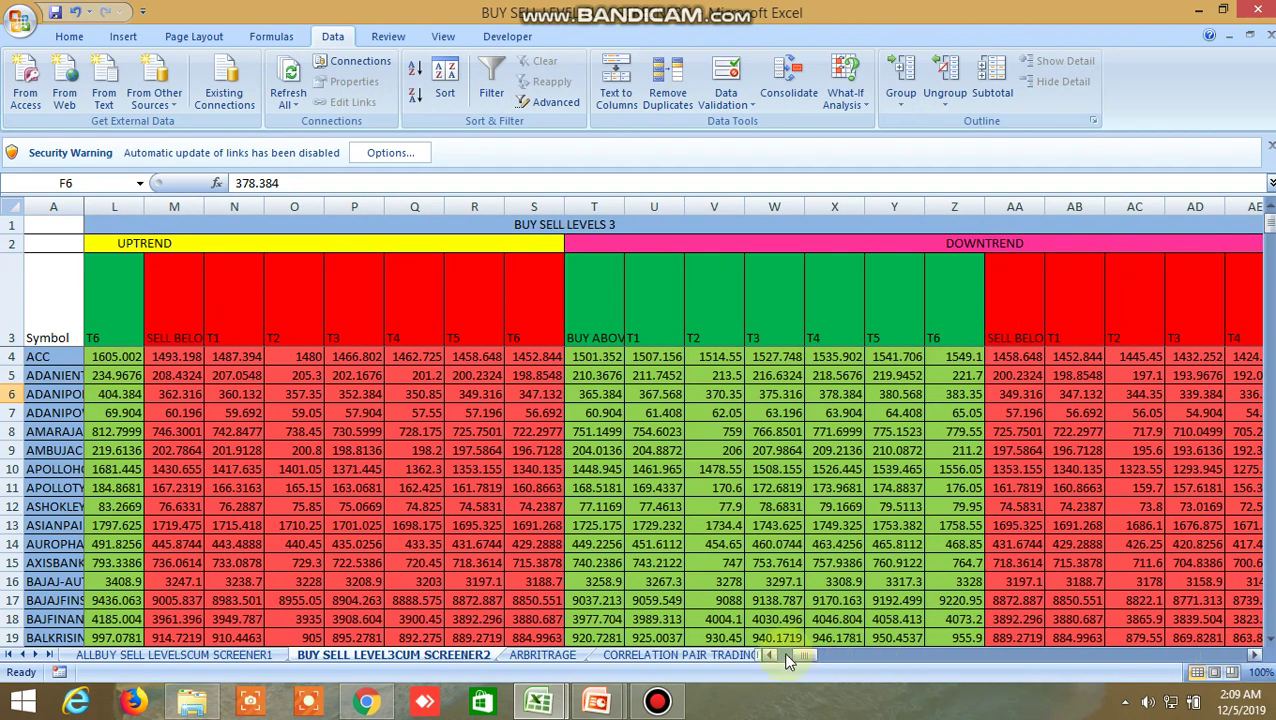
{"action": "left_click_drag", "start_coordinate": [792, 652], "coordinate": [788, 664]}
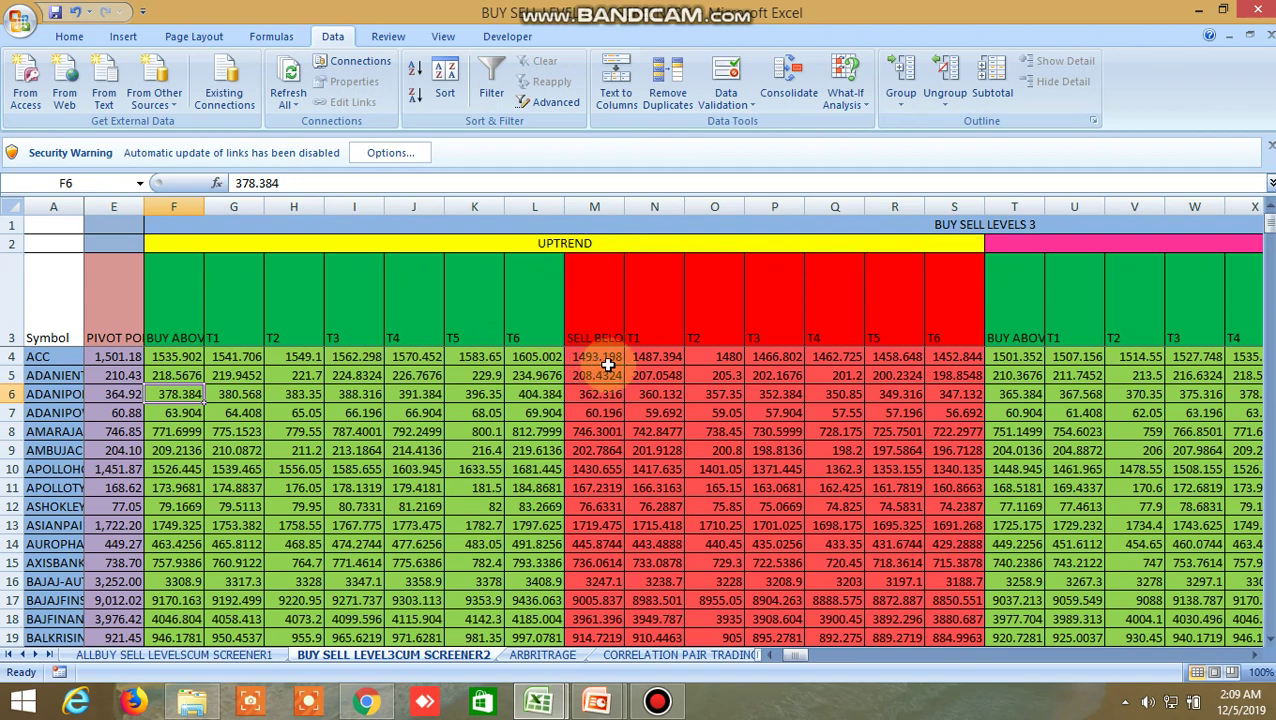
{"action": "left_click", "coordinate": [1262, 655]}
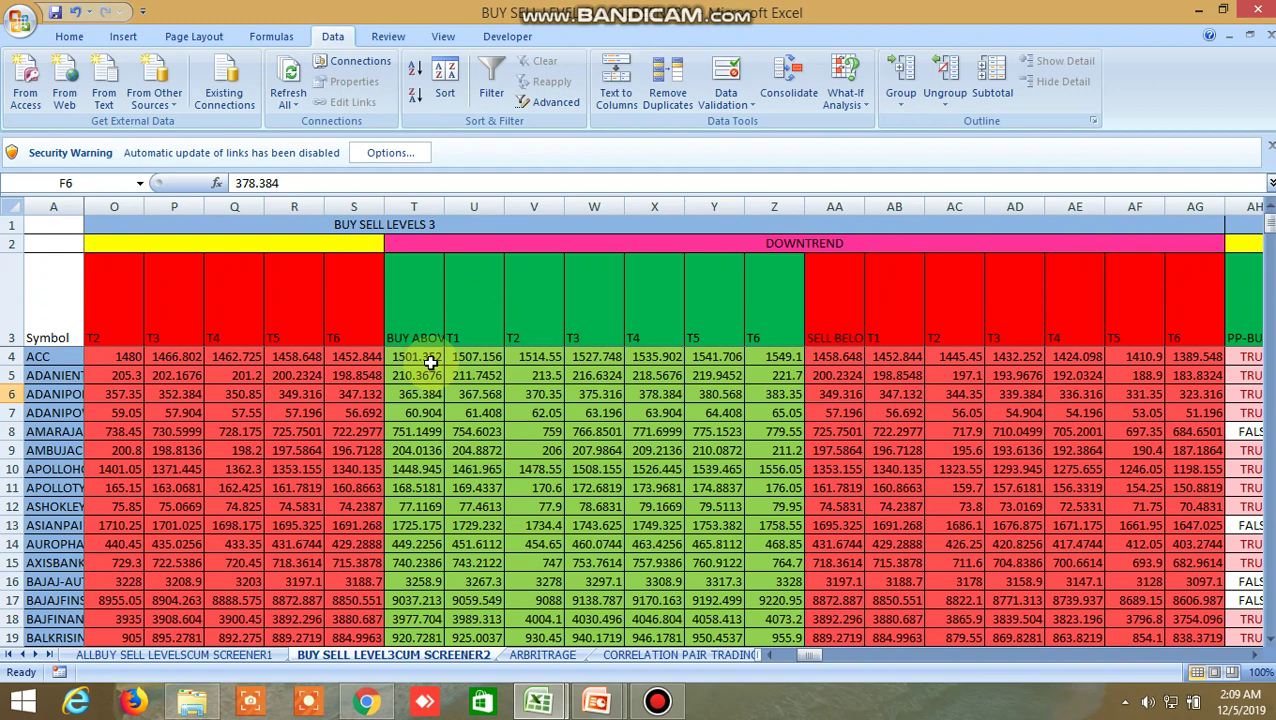
{"action": "left_click", "coordinate": [1258, 657]}
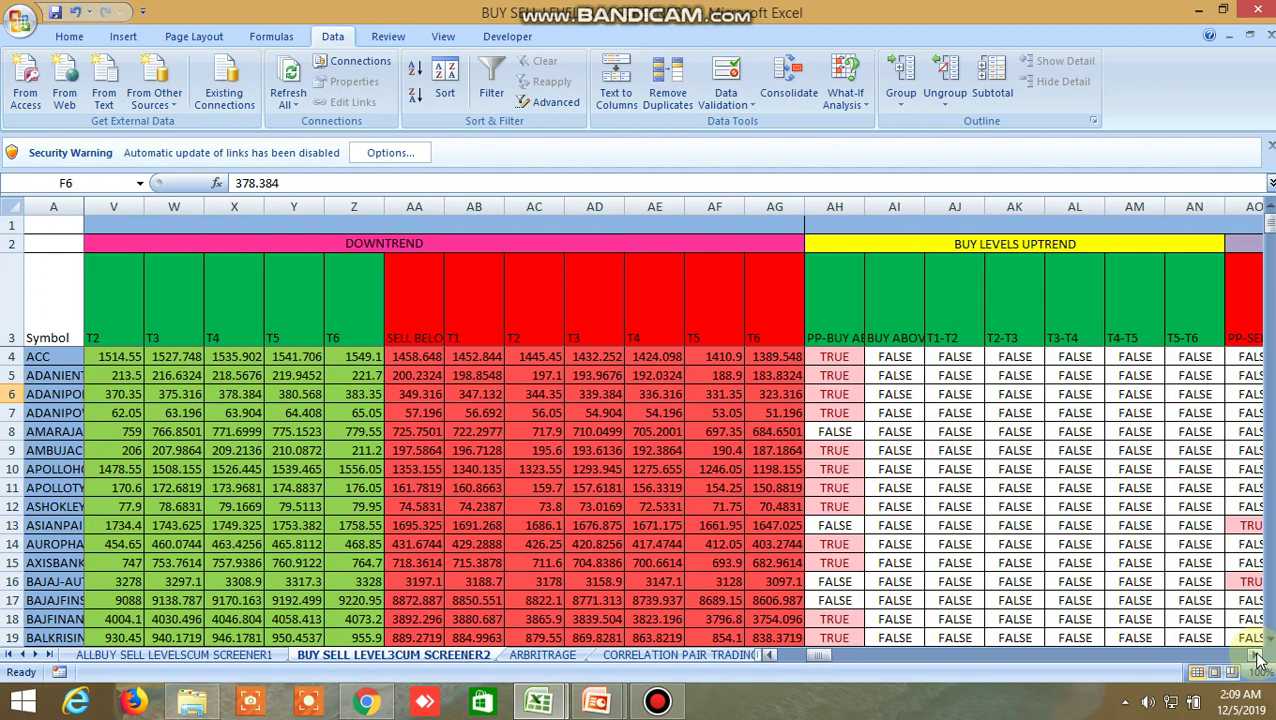
Examine the LTP POSITION WITH RELATION TO BUY SELL LEVELS columns for the uptrend and downtrend buy and sell levels.
{"action": "left_click", "coordinate": [1258, 657]}
{"action": "left_click", "coordinate": [1258, 657]}
{"action": "left_click", "coordinate": [1258, 657]}
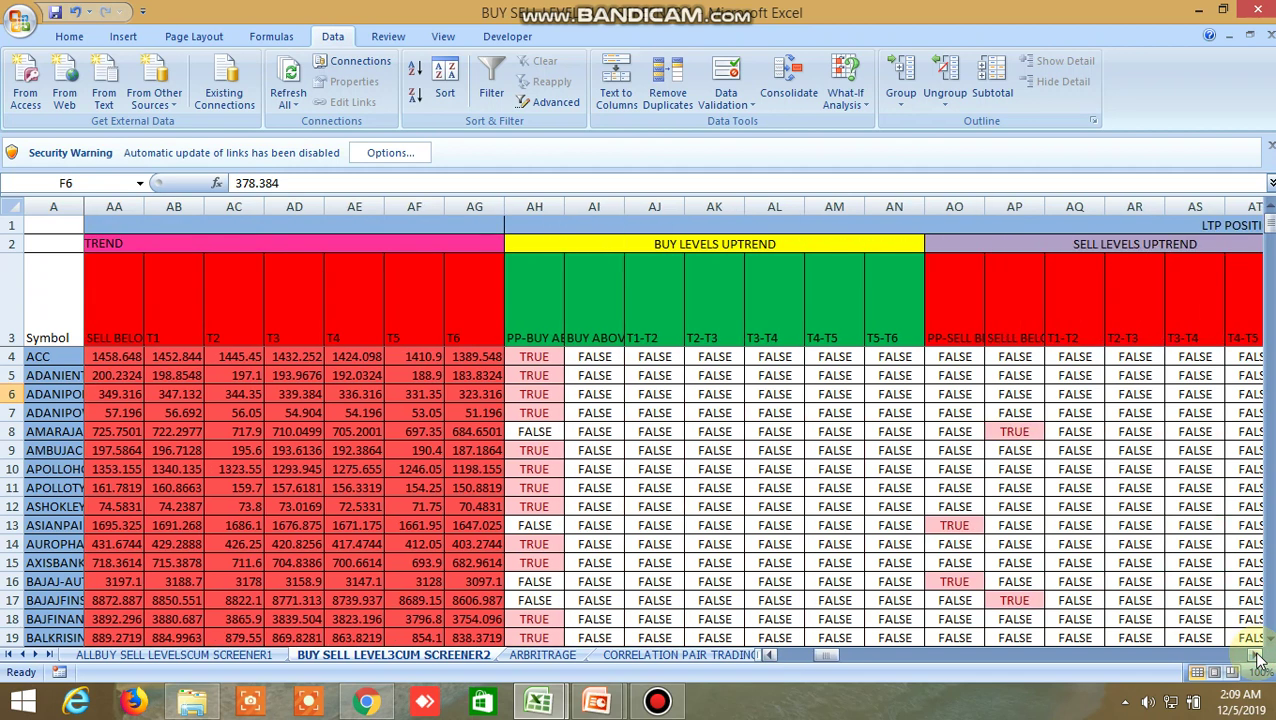
{"action": "left_click", "coordinate": [1258, 657]}
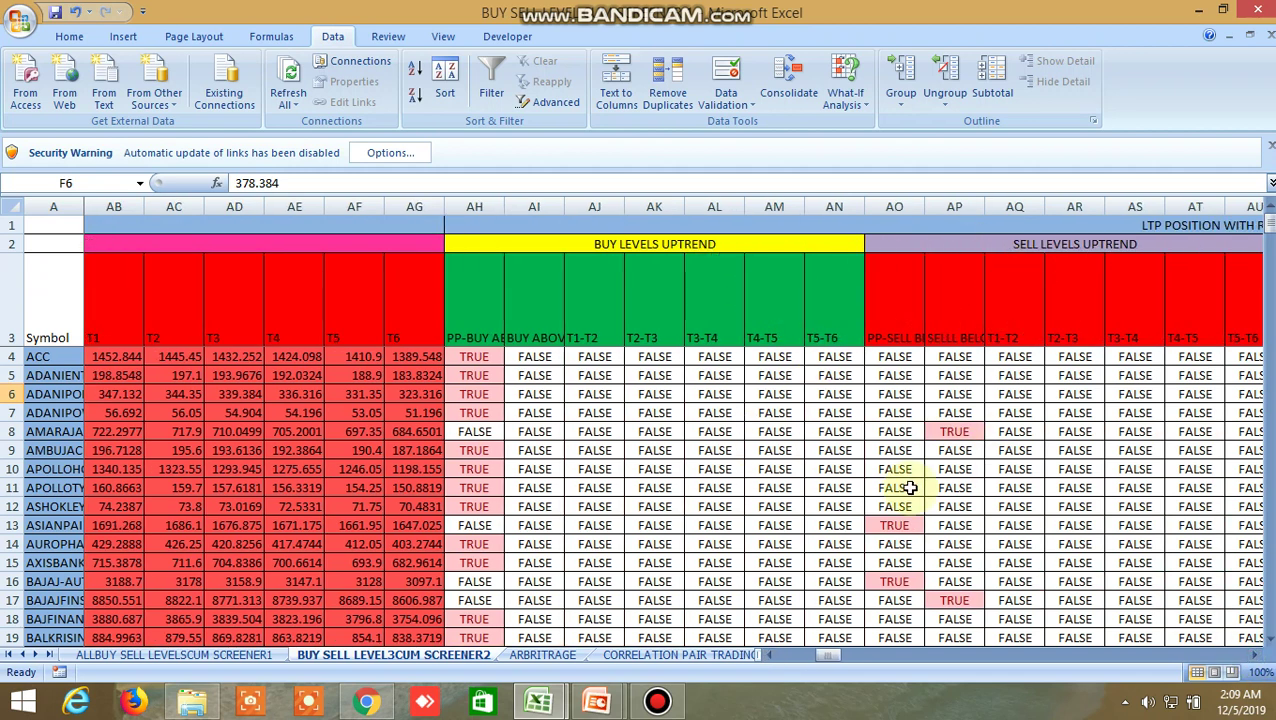
{"action": "left_click", "coordinate": [1258, 657]}
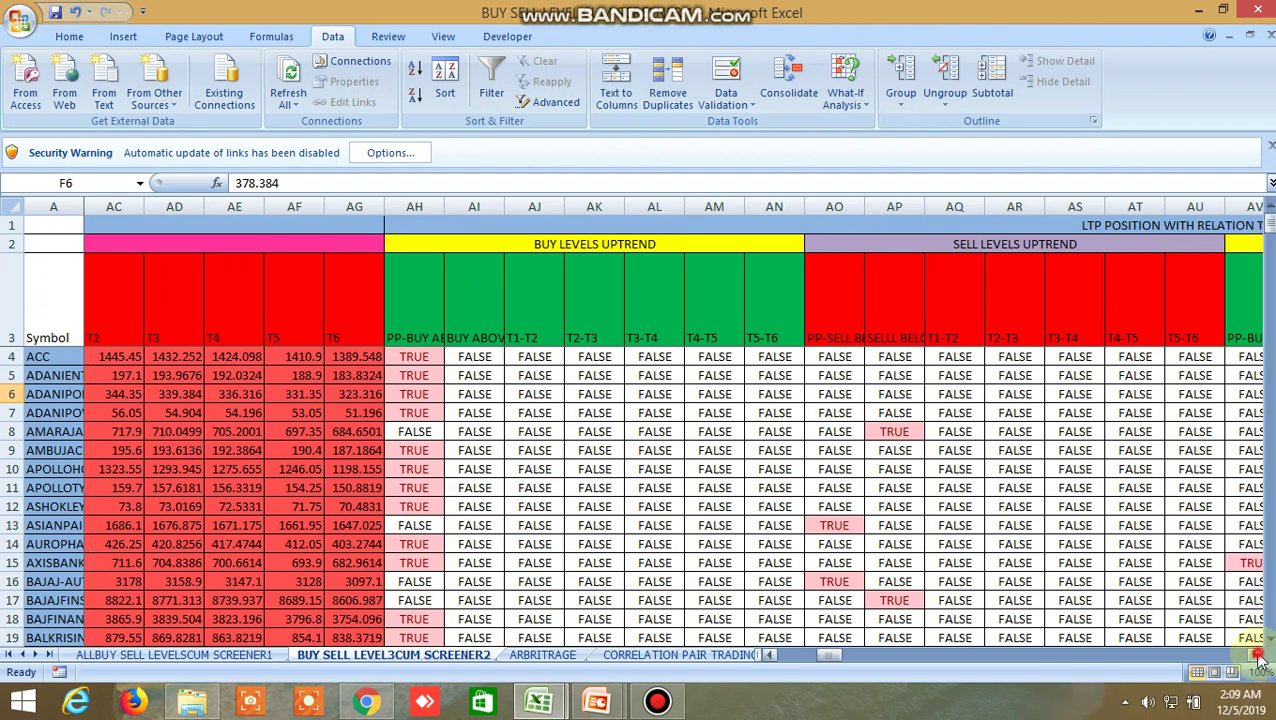
{"action": "left_click", "coordinate": [1258, 657]}
{"action": "left_click", "coordinate": [1258, 657]}
{"action": "left_click", "coordinate": [1258, 657]}
{"action": "left_click", "coordinate": [1258, 657]}
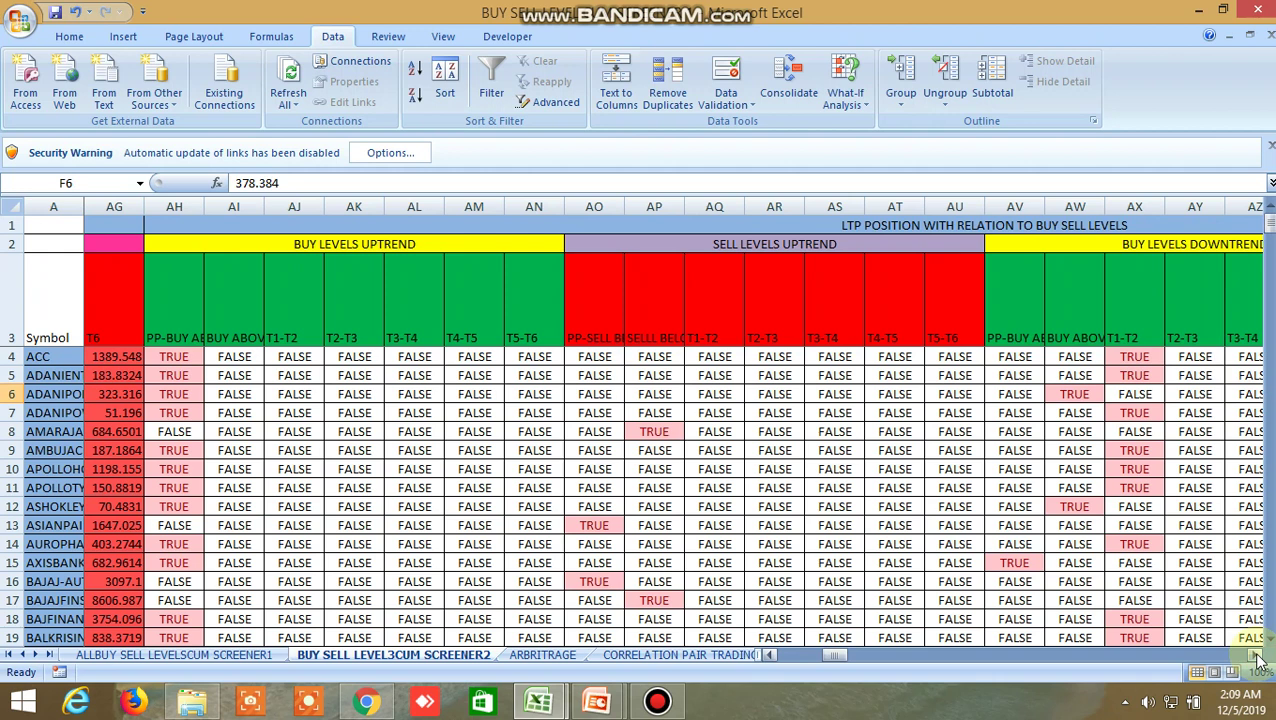
{"action": "left_click", "coordinate": [1258, 657]}
{"action": "left_click", "coordinate": [1258, 657]}
{"action": "left_click", "coordinate": [1258, 657]}
{"action": "left_click", "coordinate": [1258, 657]}
{"action": "left_click", "coordinate": [1258, 657]}
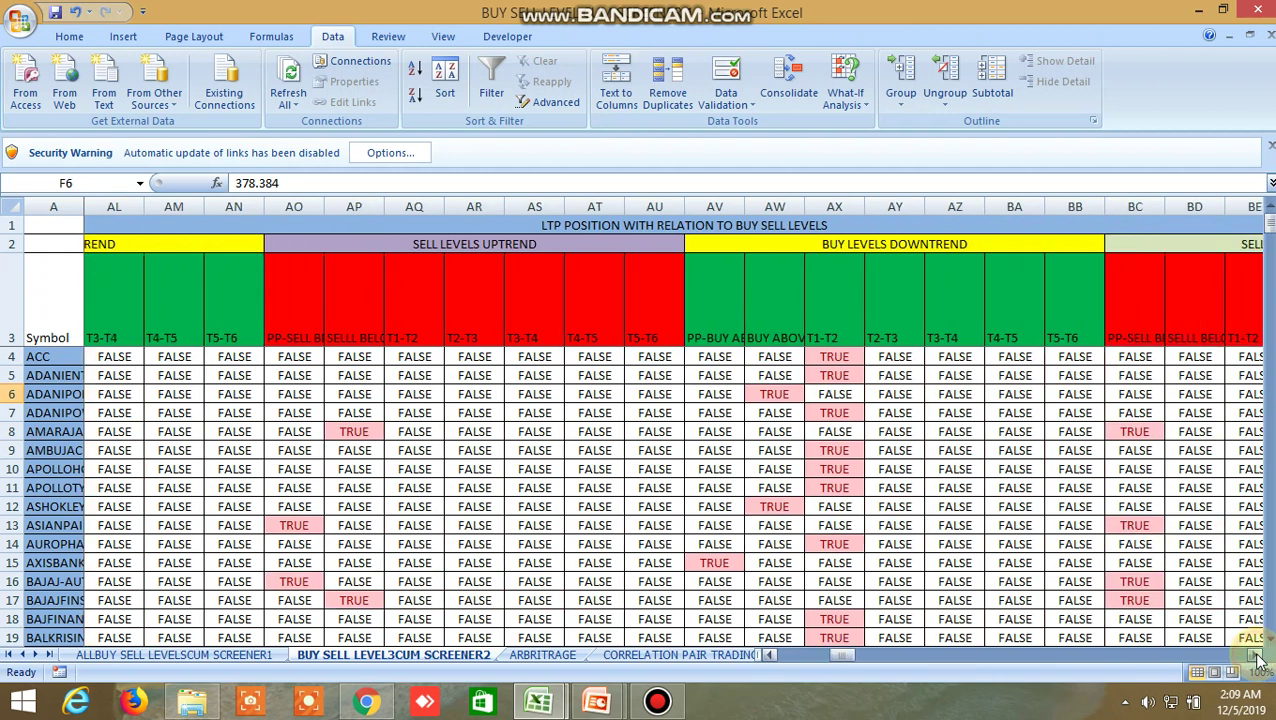
Review the moving average and EMA cross columns further along the sheet, and return to the HIGH, LOW and CLOSE columns.
{"action": "left_click_drag", "start_coordinate": [1258, 657], "coordinate": [1258, 657]}
{"action": "left_click_drag", "start_coordinate": [906, 657], "coordinate": [1062, 692]}
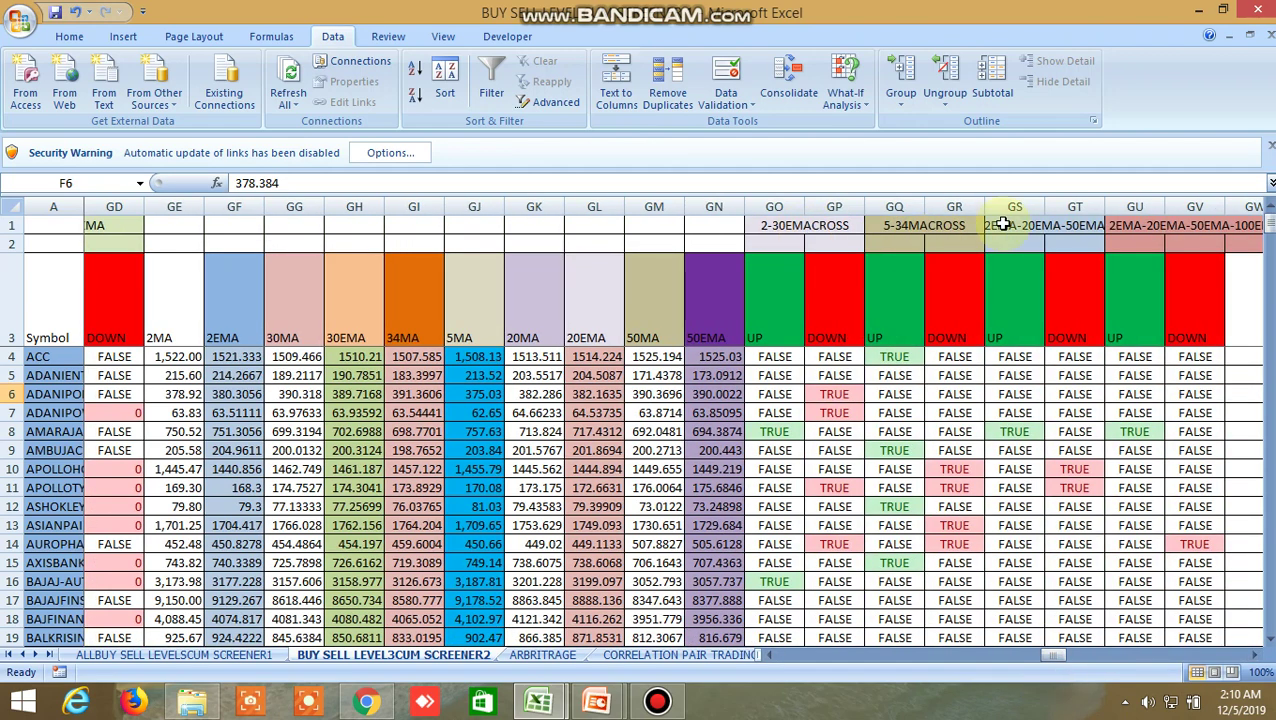
{"action": "left_click_drag", "start_coordinate": [1050, 655], "coordinate": [792, 662]}
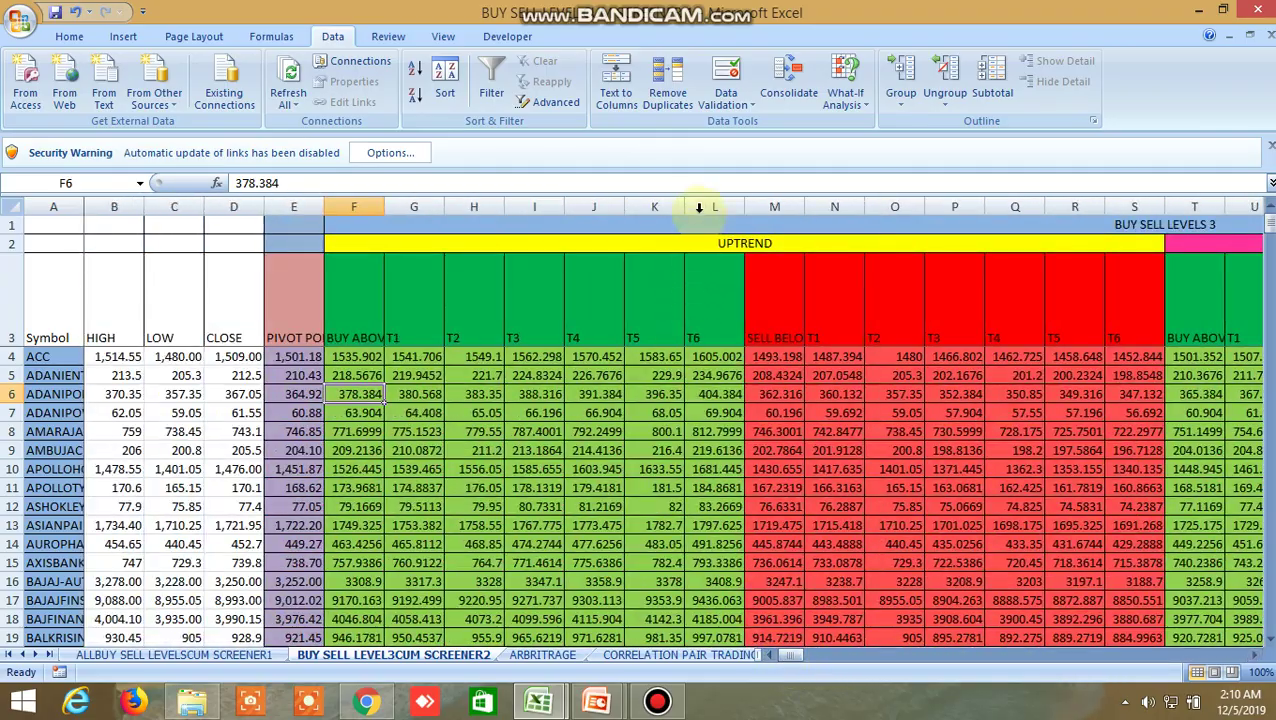
Select the UPTREND header under BUY SELL LEVELS 3 and keep the BUY SELL LEVEL CUM SCREENER workbook in front.
{"action": "left_click", "coordinate": [714, 244]}
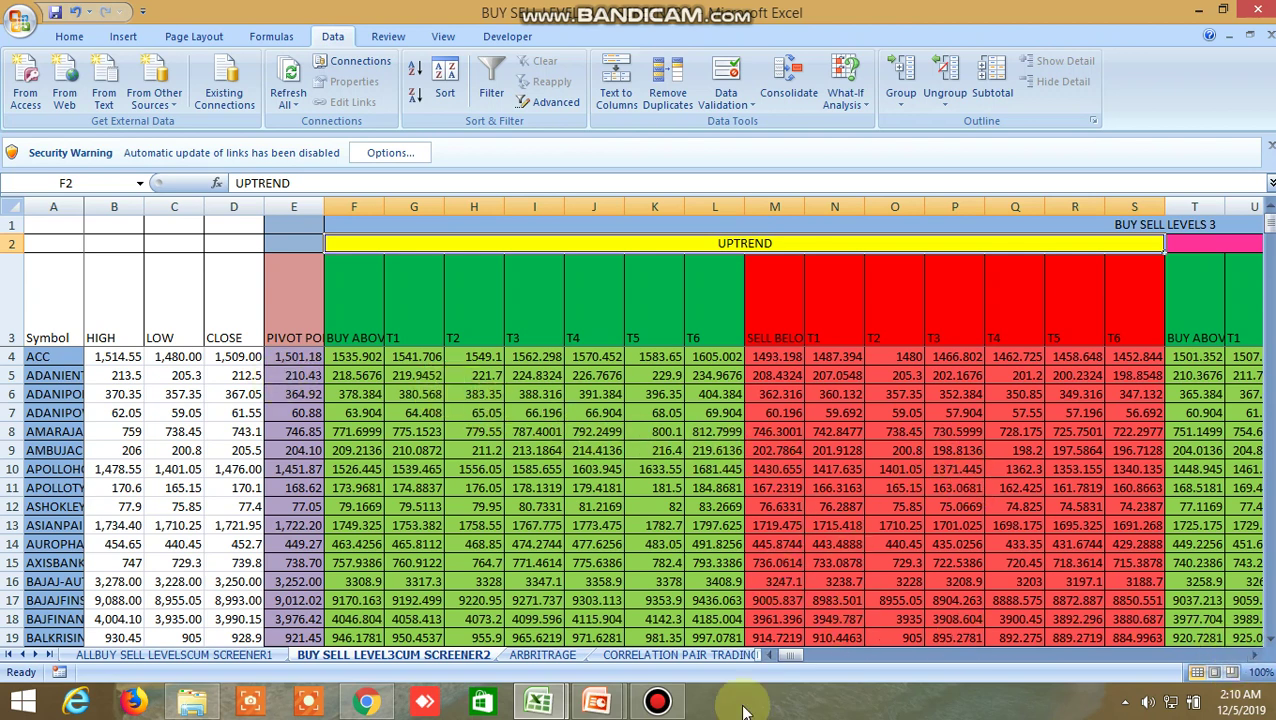
{"action": "mouse_move", "coordinate": [540, 707]}
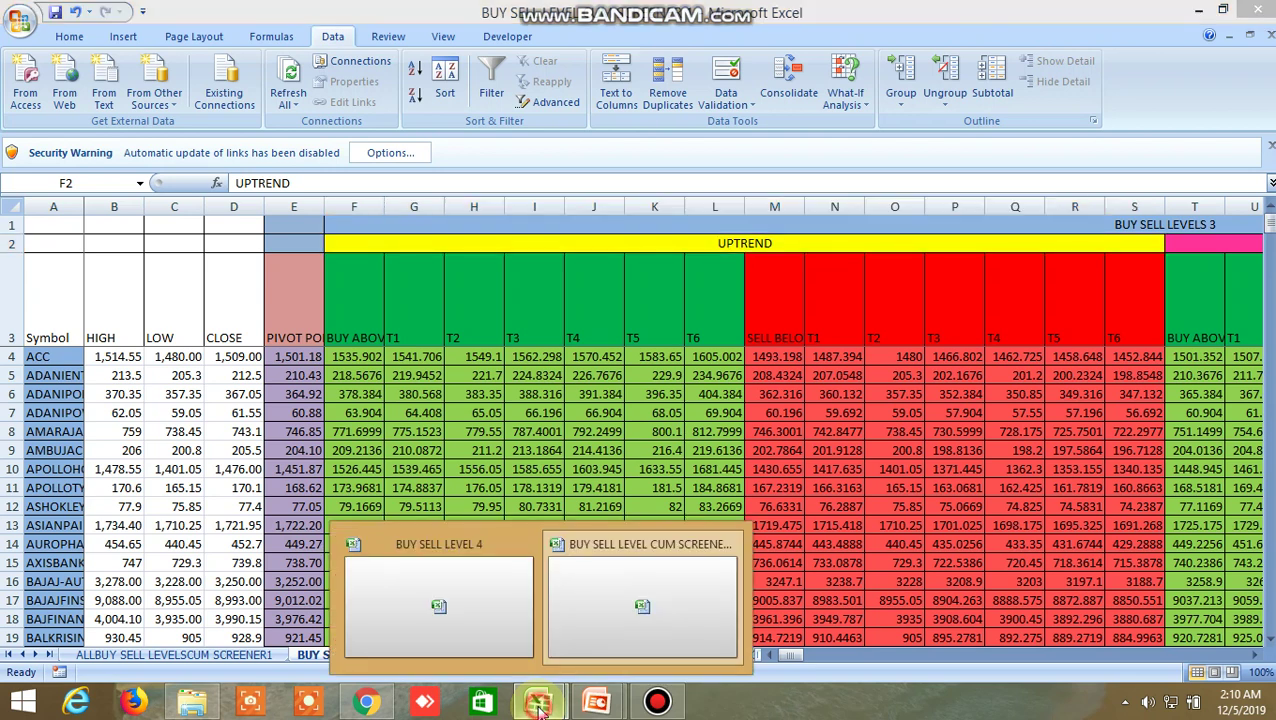
{"action": "left_click", "coordinate": [640, 605]}
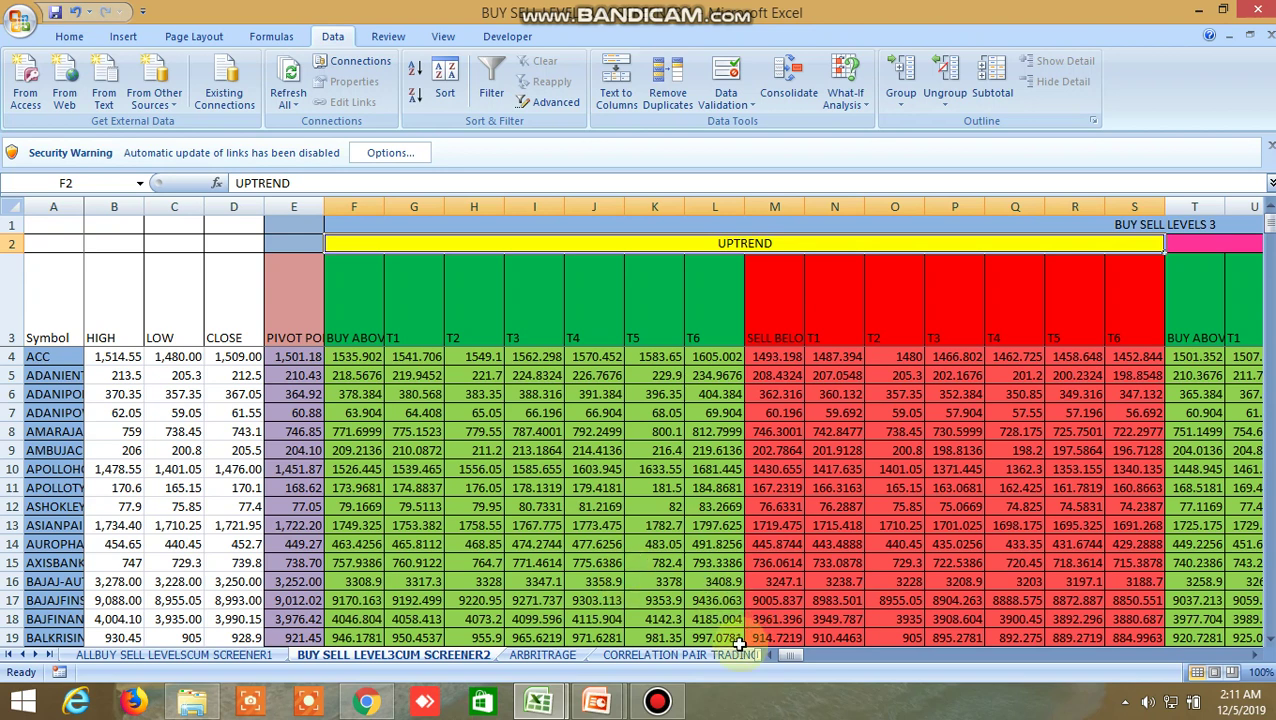
Return to the ALLBUY SELL LEVELSCUM SCREENER1 sheet, select the BUY SELL LEVELS 1 header and the empty cell J315, and view the TARGET 3 column.
{"action": "left_click", "coordinate": [222, 656]}
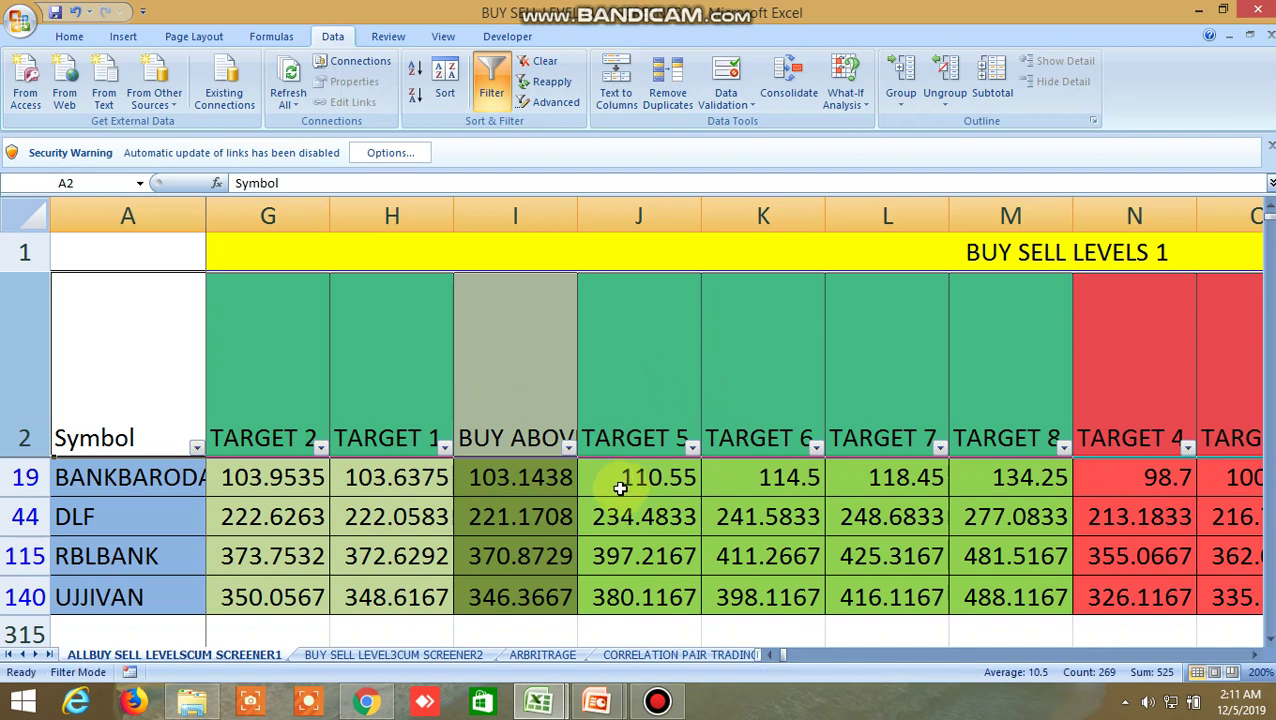
{"action": "left_click", "coordinate": [940, 254]}
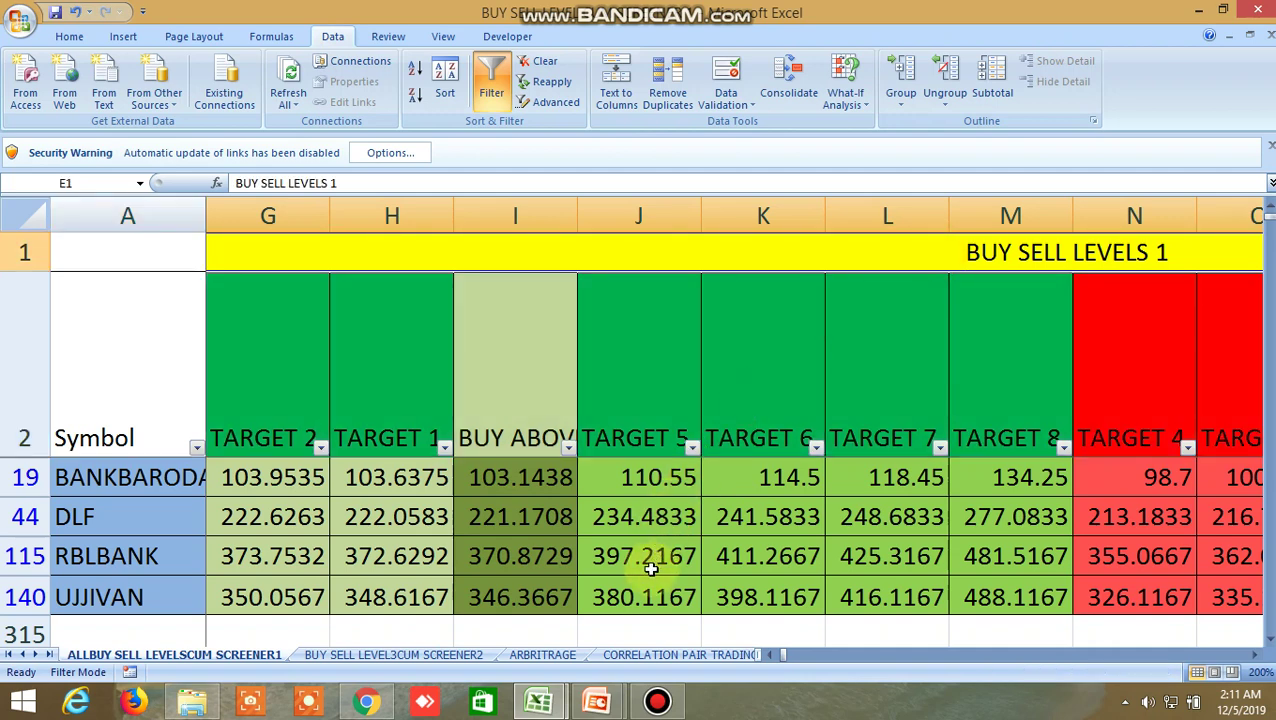
{"action": "left_click", "coordinate": [647, 633]}
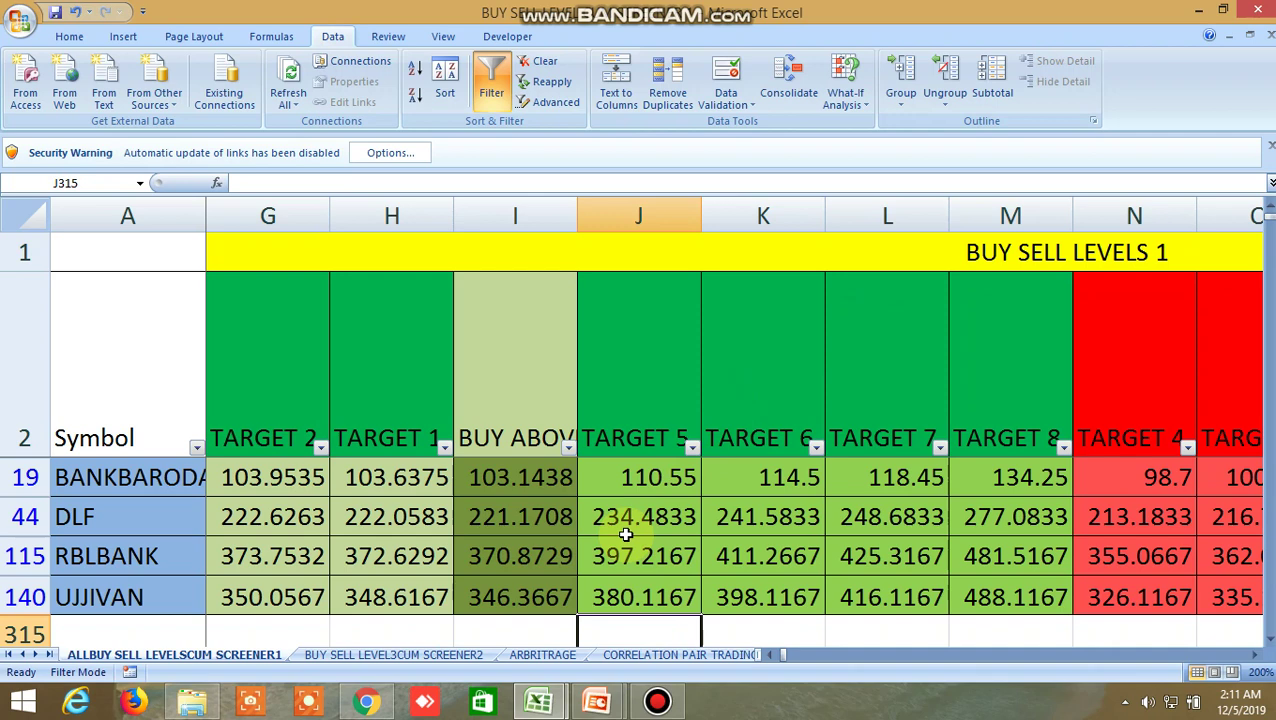
{"action": "left_click", "coordinate": [769, 656]}
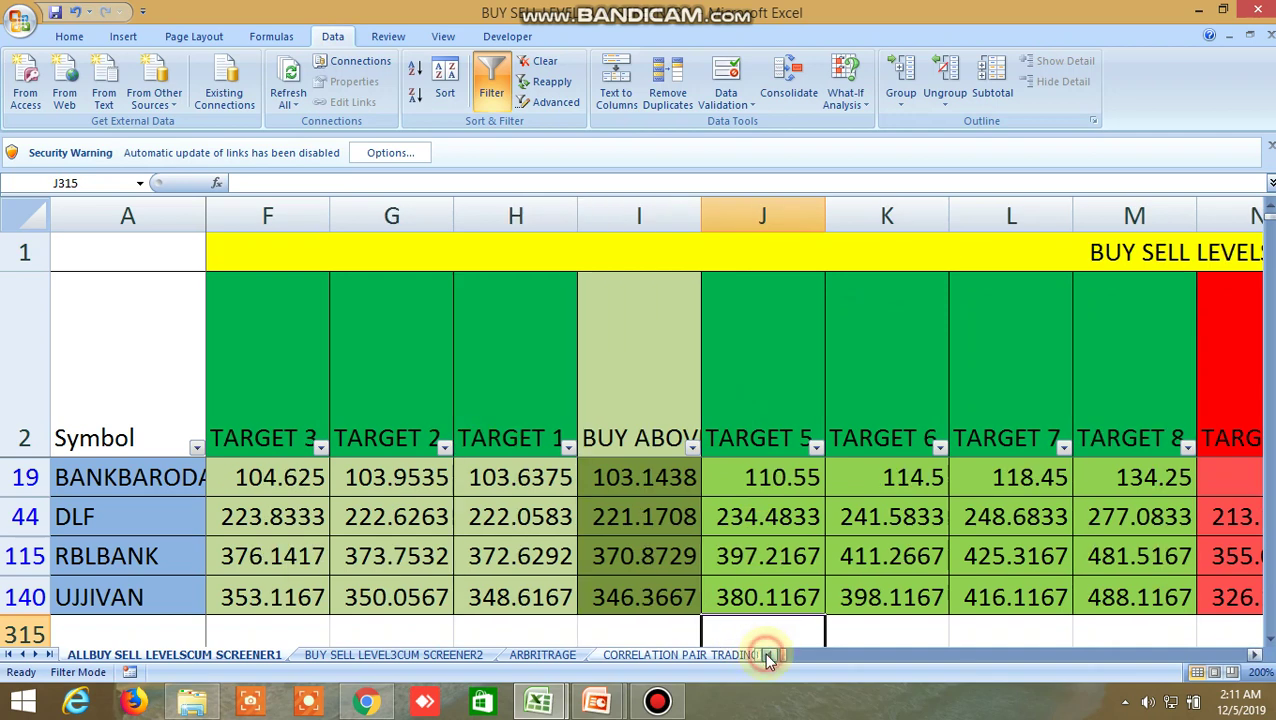
Point out the BUY ABOVE, TARGET 1, TARGET 4, TARGET 5 and TARGET 8 headers on the buy side of BUY SELL LEVELS 1 by selecting them.
{"action": "left_click", "coordinate": [769, 656]}
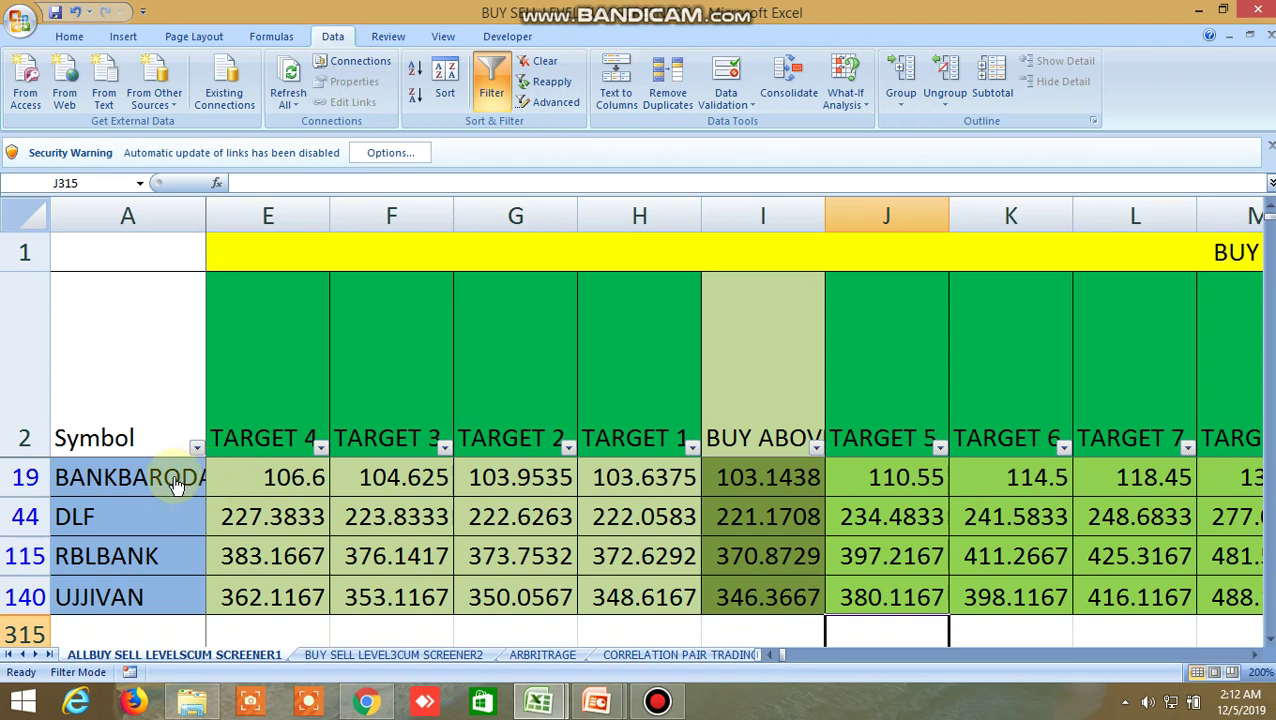
{"action": "left_click", "coordinate": [759, 390]}
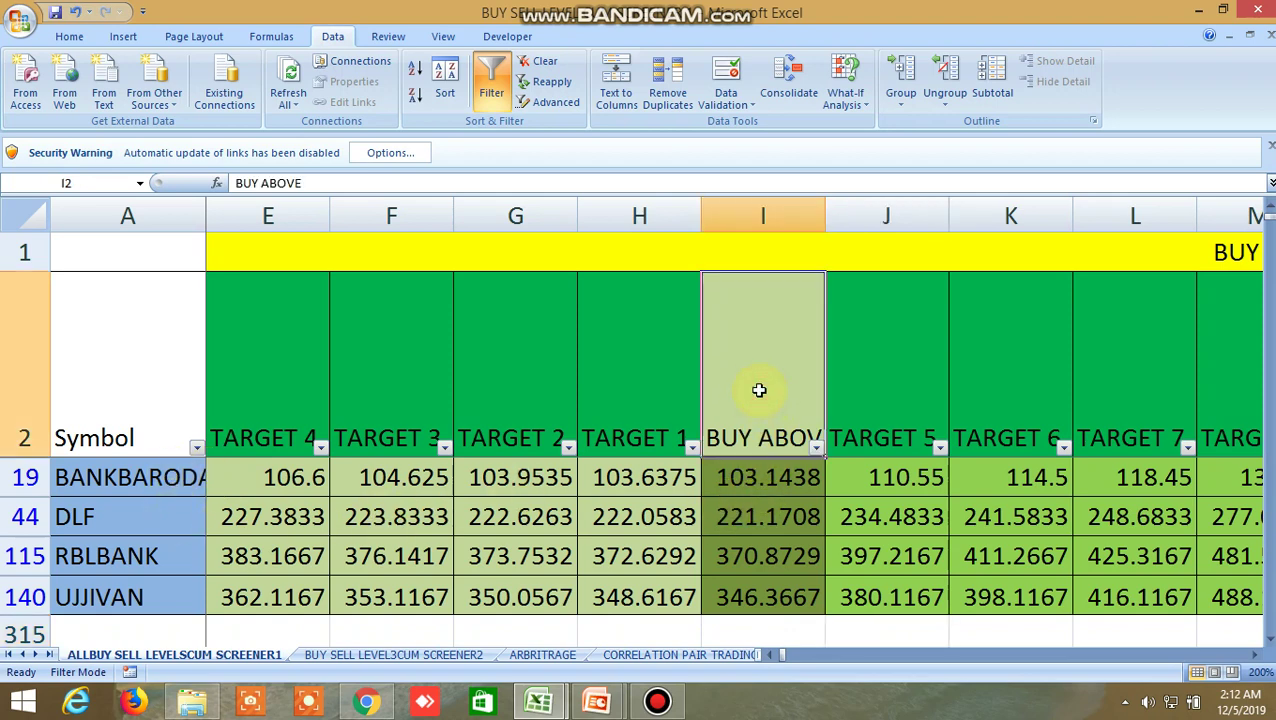
{"action": "left_click", "coordinate": [637, 390]}
{"action": "left_click", "coordinate": [295, 400]}
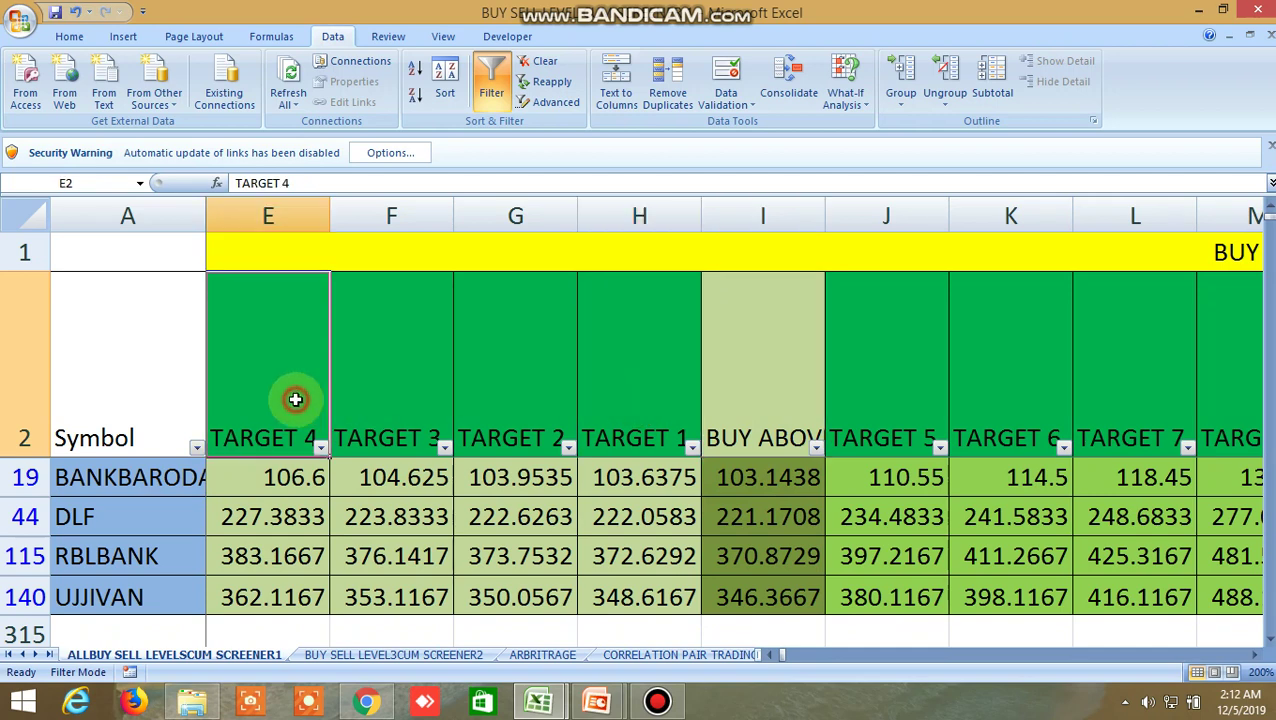
{"action": "left_click", "coordinate": [898, 346]}
{"action": "left_click", "coordinate": [1228, 346]}
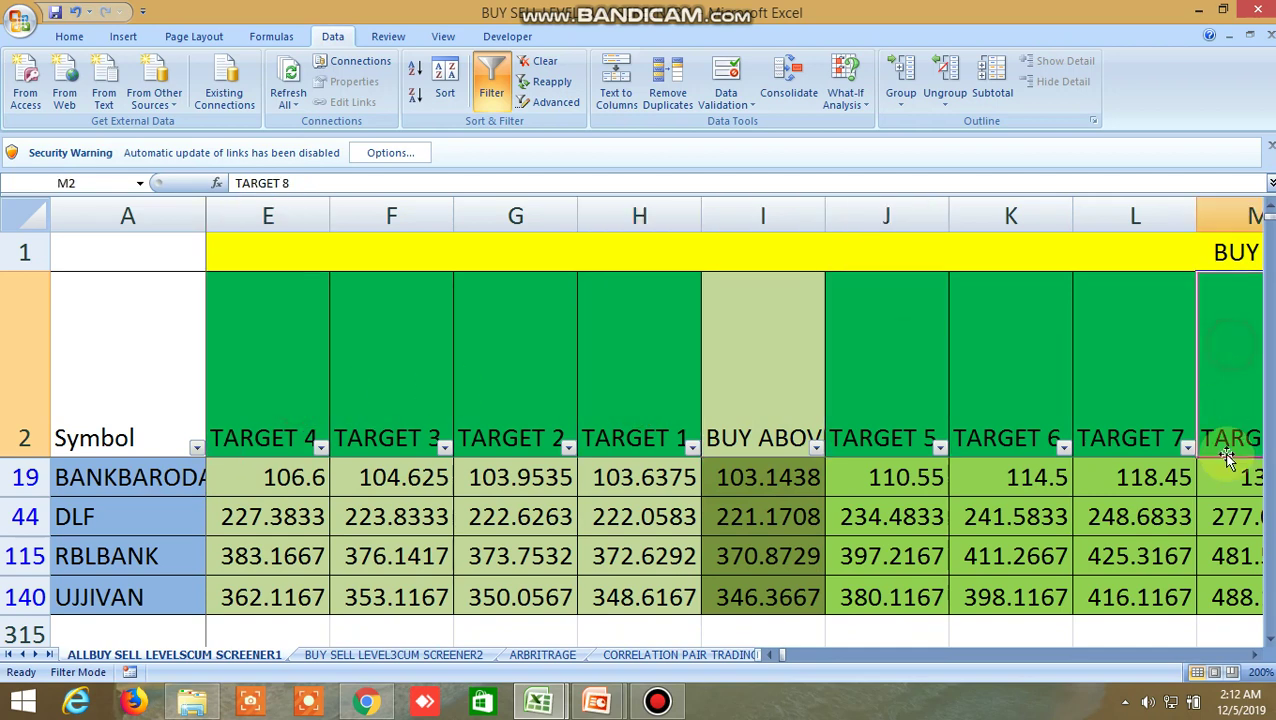
Select the Sell below, TARGET 1, TARGET 4 and TARGET 5 headers on the sell side of BUY SELL LEVELS 1, and view the Target 8 column.
{"action": "left_click", "coordinate": [1256, 655]}
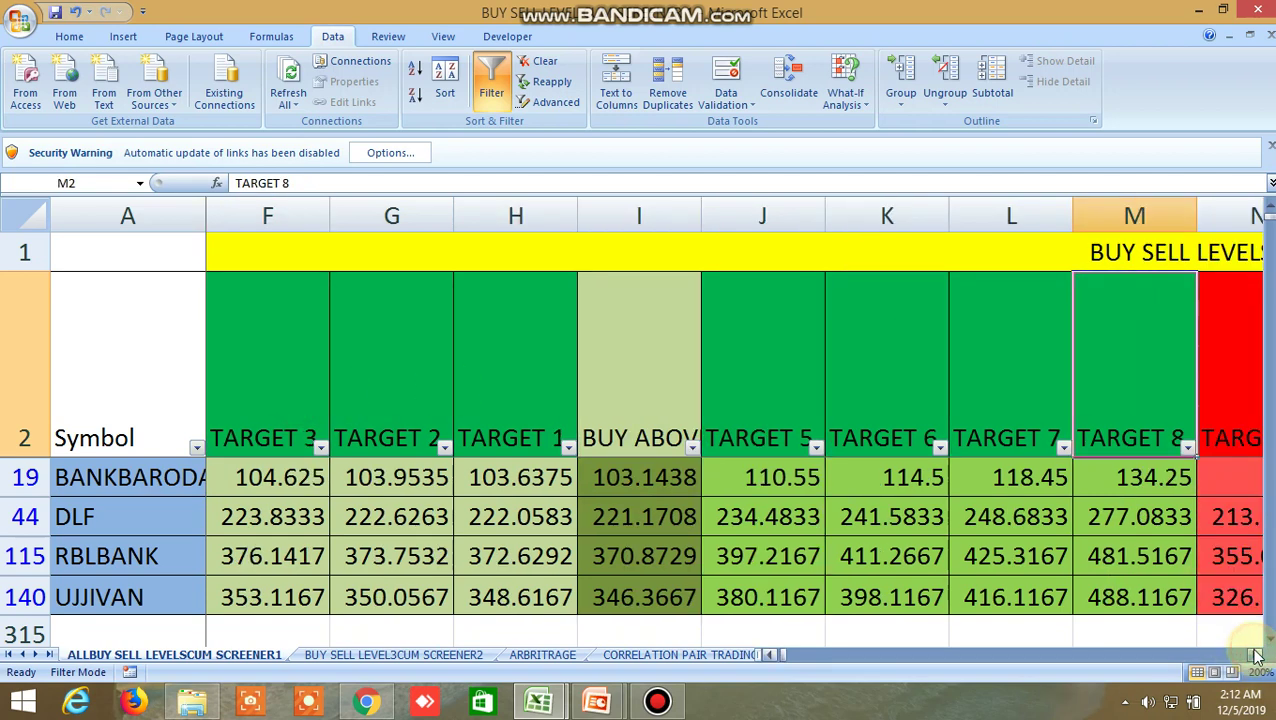
{"action": "left_click", "coordinate": [1256, 655]}
{"action": "left_click", "coordinate": [752, 391]}
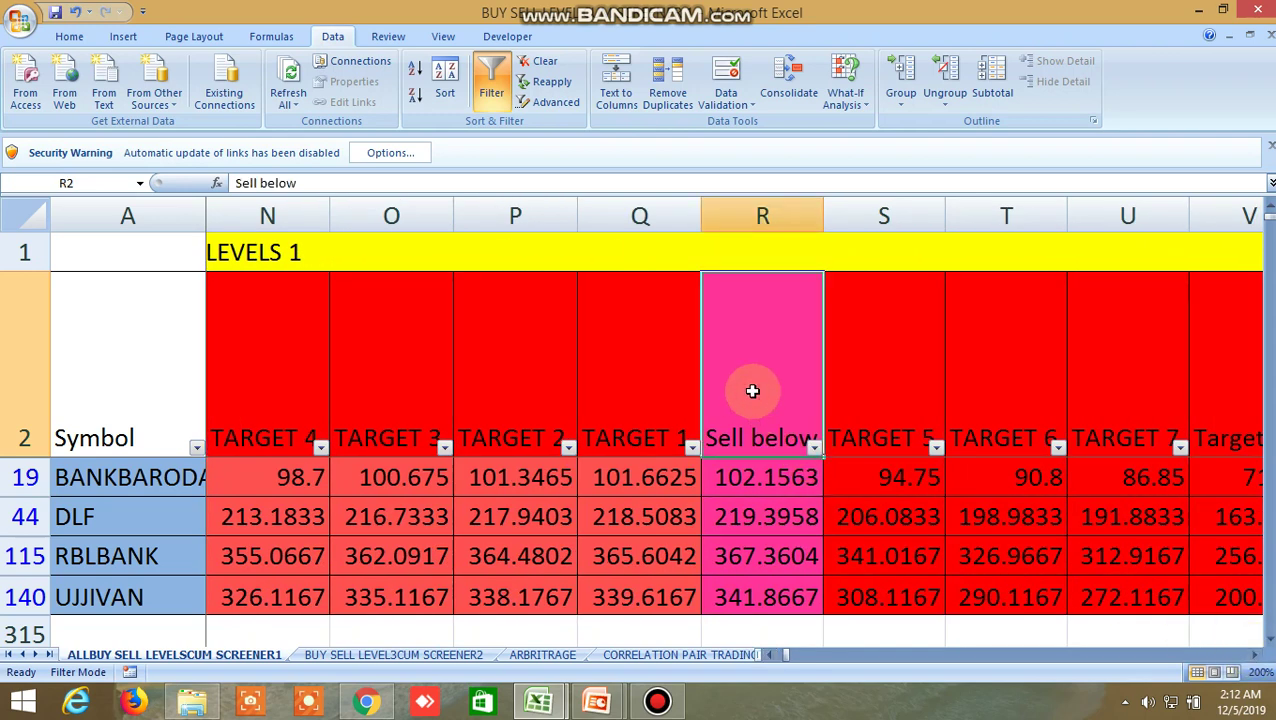
{"action": "left_click", "coordinate": [634, 372]}
{"action": "left_click", "coordinate": [276, 368]}
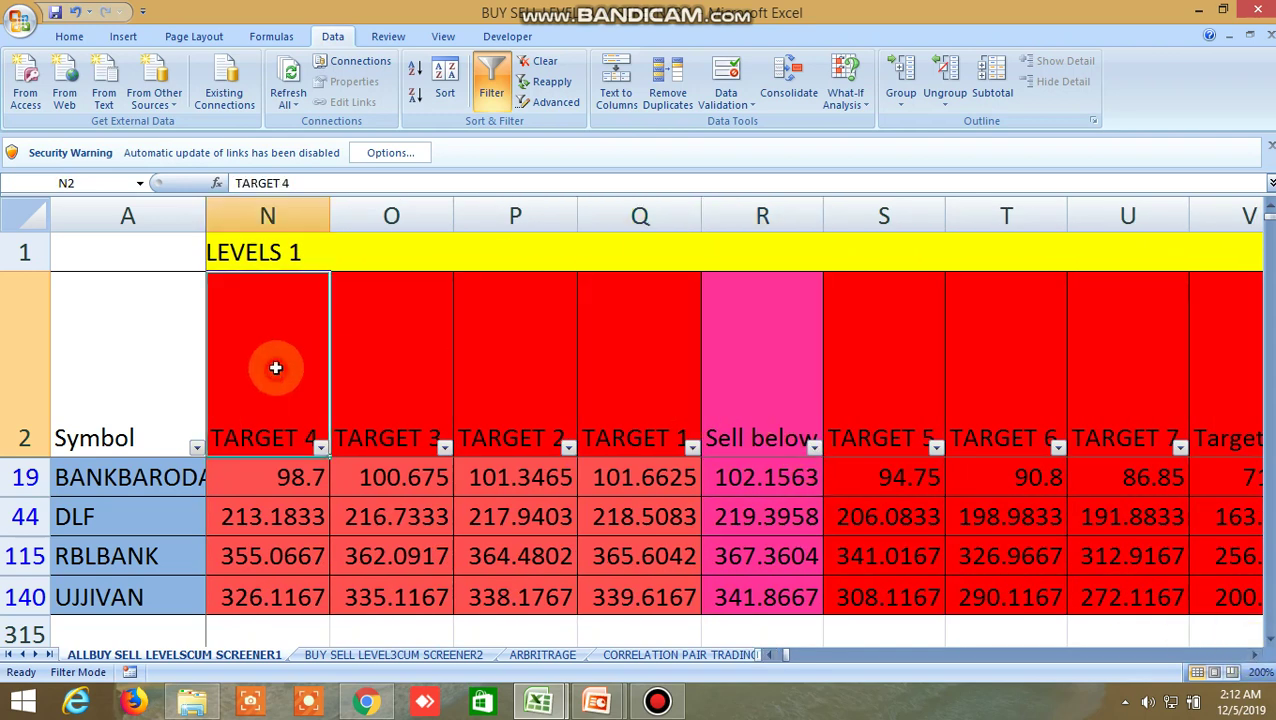
{"action": "left_click", "coordinate": [866, 341]}
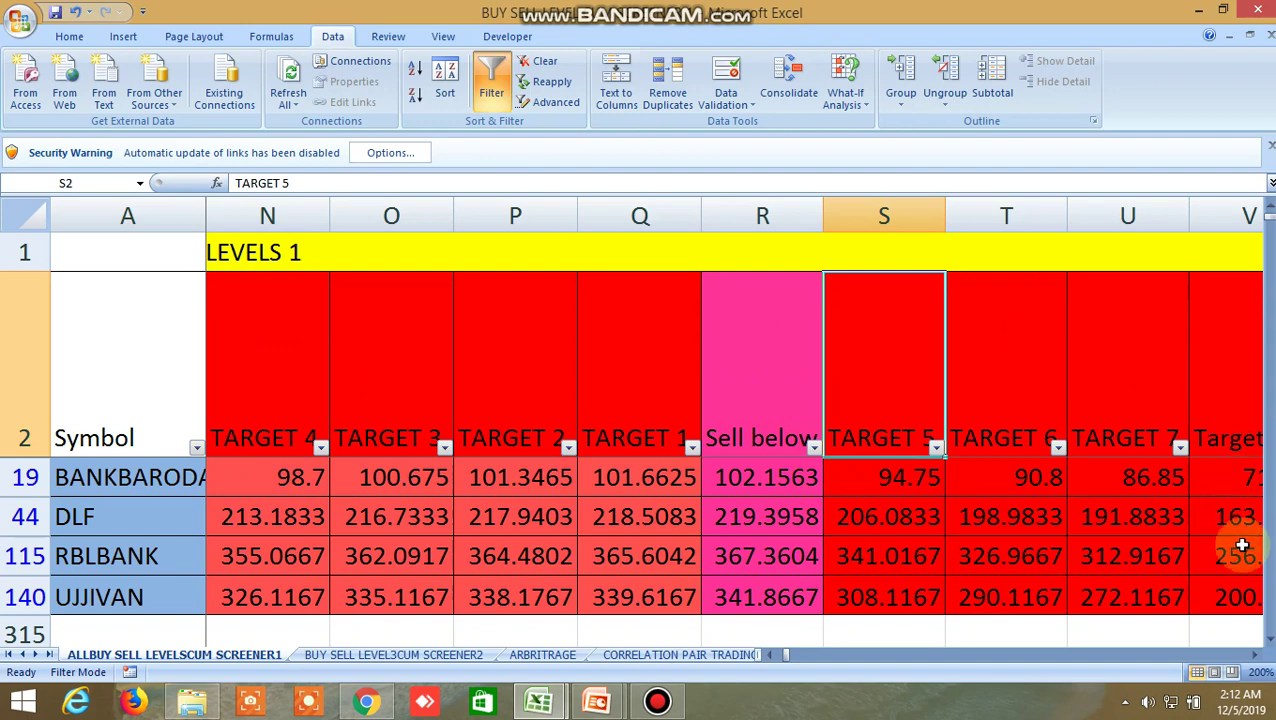
{"action": "left_click", "coordinate": [1256, 655]}
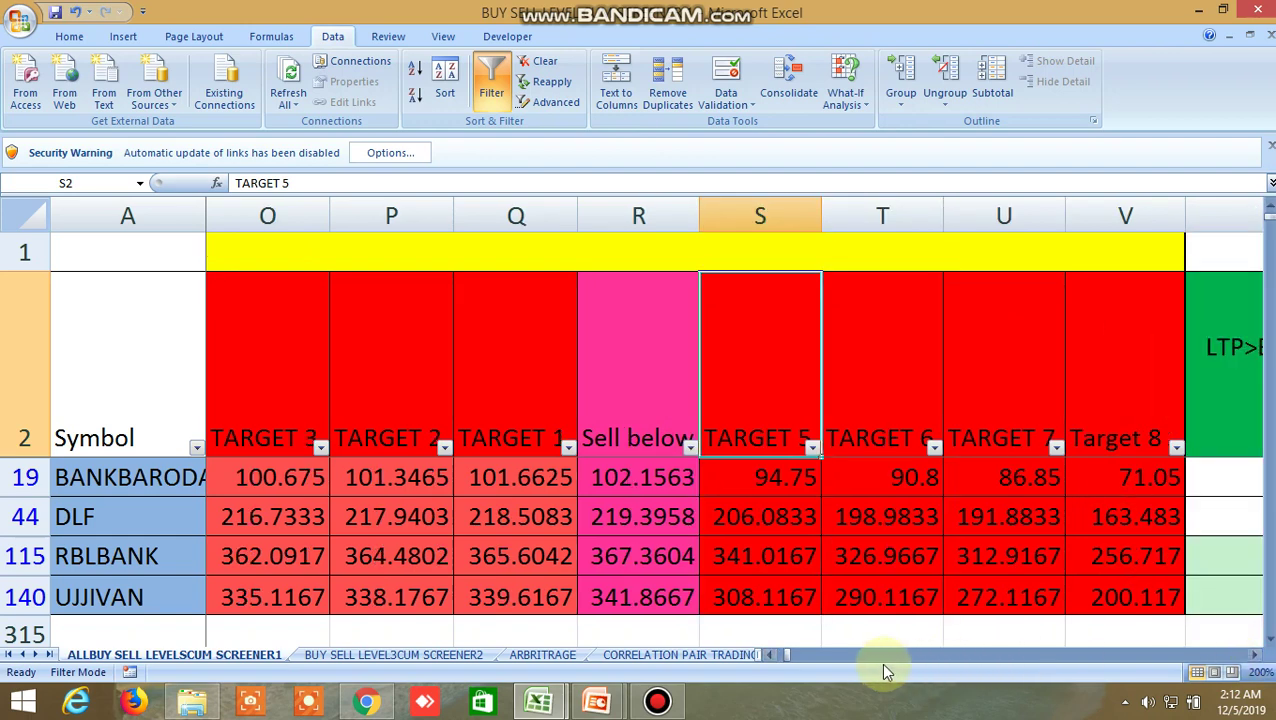
Review the filtered stocks from the LOW and CLOSE columns through the LTP conditions and volatility columns to BUY SELL LEVELS 3.
{"action": "left_click_drag", "start_coordinate": [786, 656], "coordinate": [775, 652]}
{"action": "left_click", "coordinate": [1256, 655]}
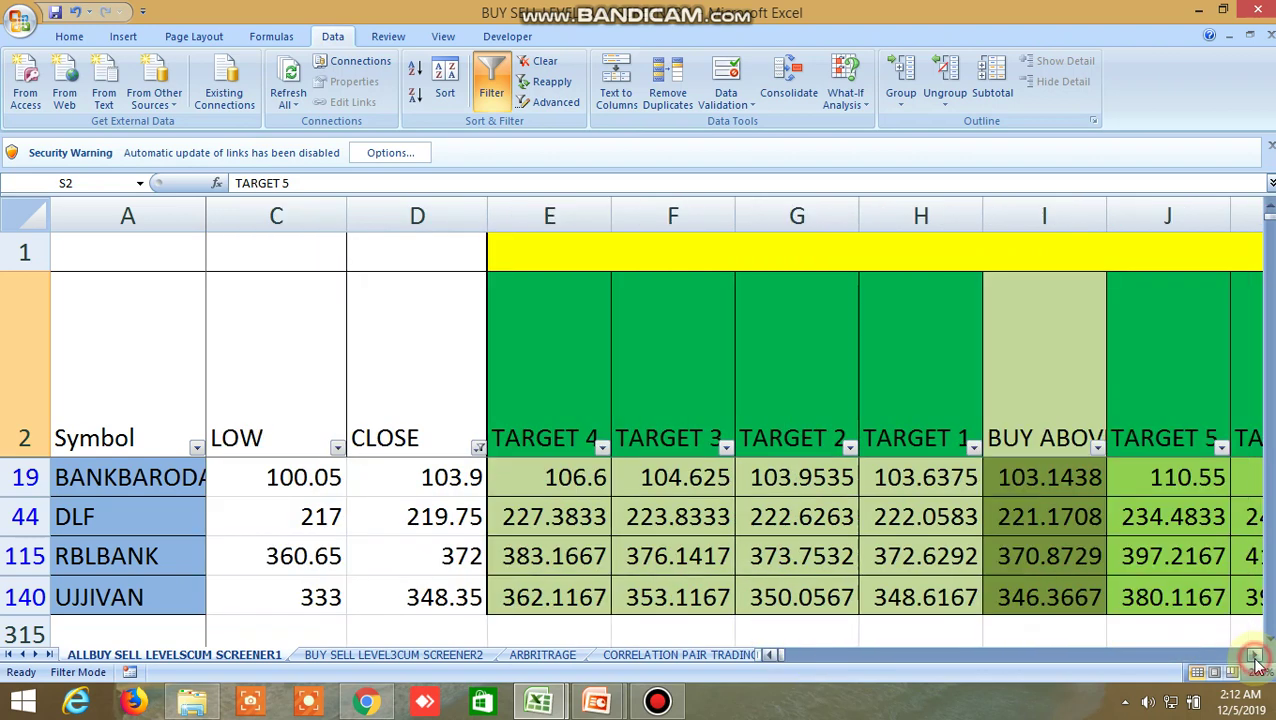
{"action": "left_click", "coordinate": [1256, 655]}
{"action": "left_click", "coordinate": [1256, 655]}
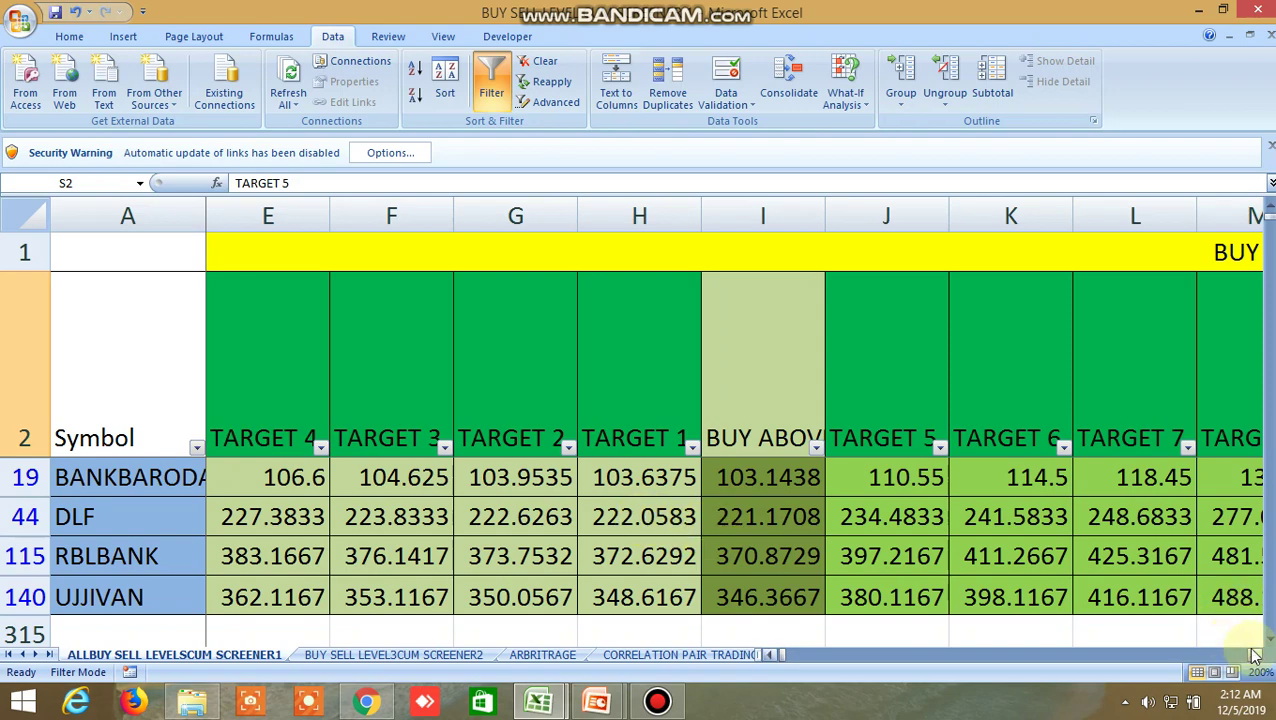
{"action": "left_click_drag", "start_coordinate": [1256, 655], "coordinate": [1258, 658]}
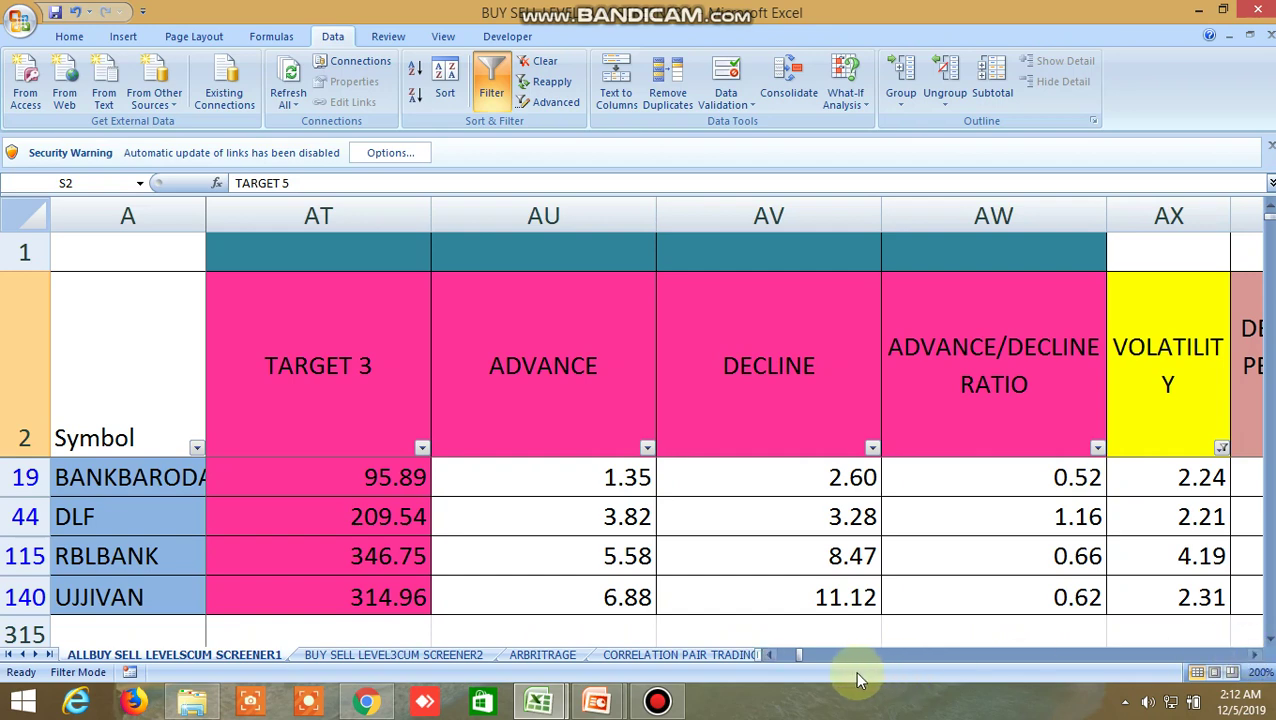
{"action": "left_click_drag", "start_coordinate": [787, 655], "coordinate": [788, 657]}
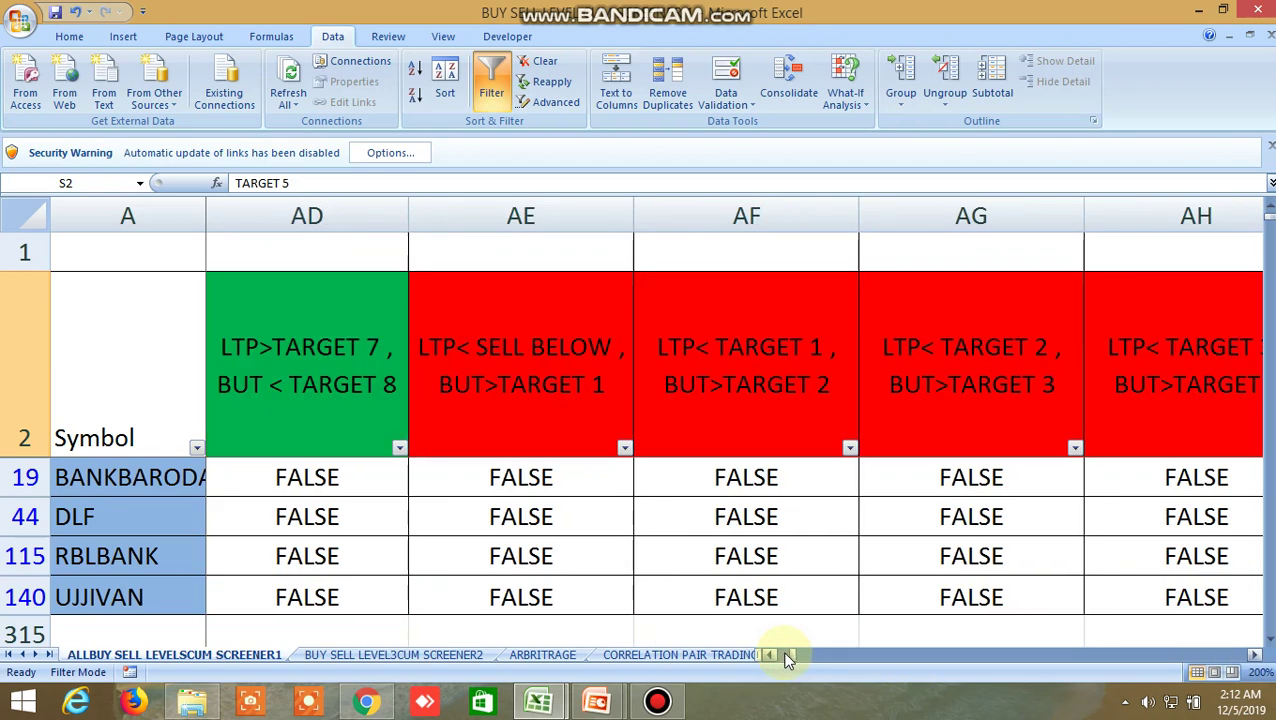
{"action": "left_click_drag", "start_coordinate": [1257, 656], "coordinate": [1258, 660]}
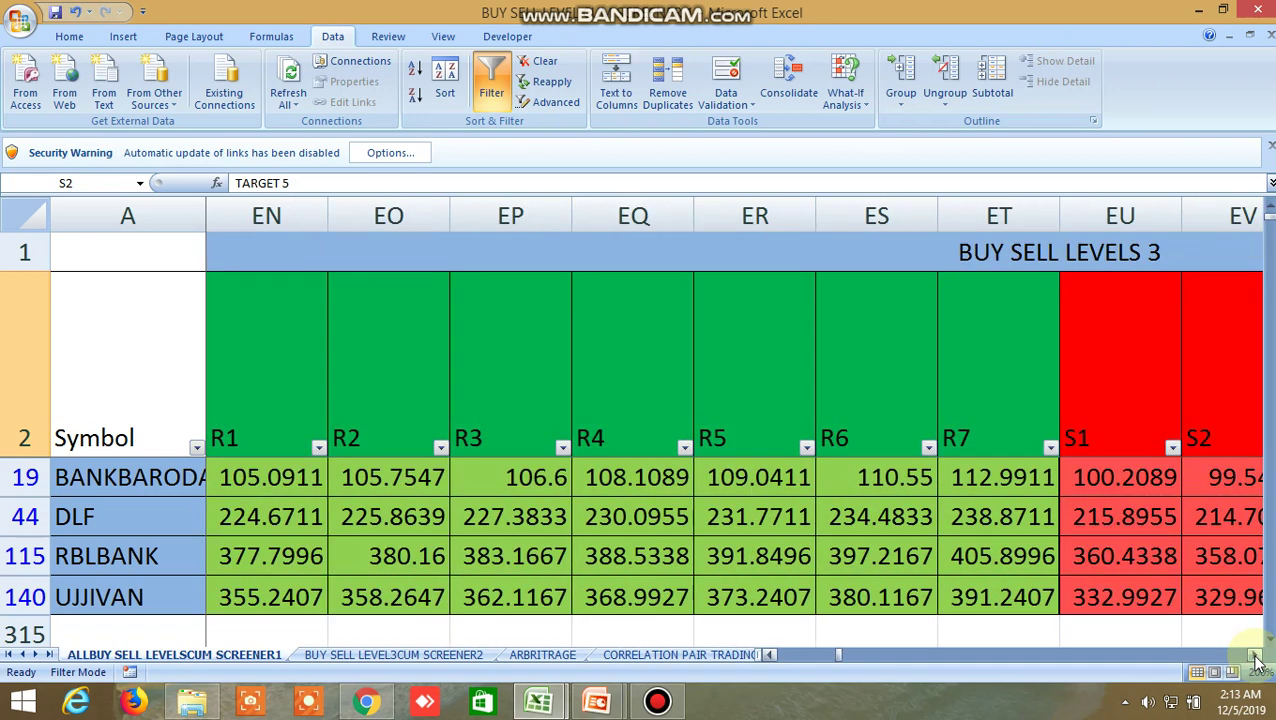
Examine the R and S level columns under BUY SELL LEVELS 3 and the R1 to S3 columns under PIVOT POINT.
{"action": "left_click", "coordinate": [1258, 660]}
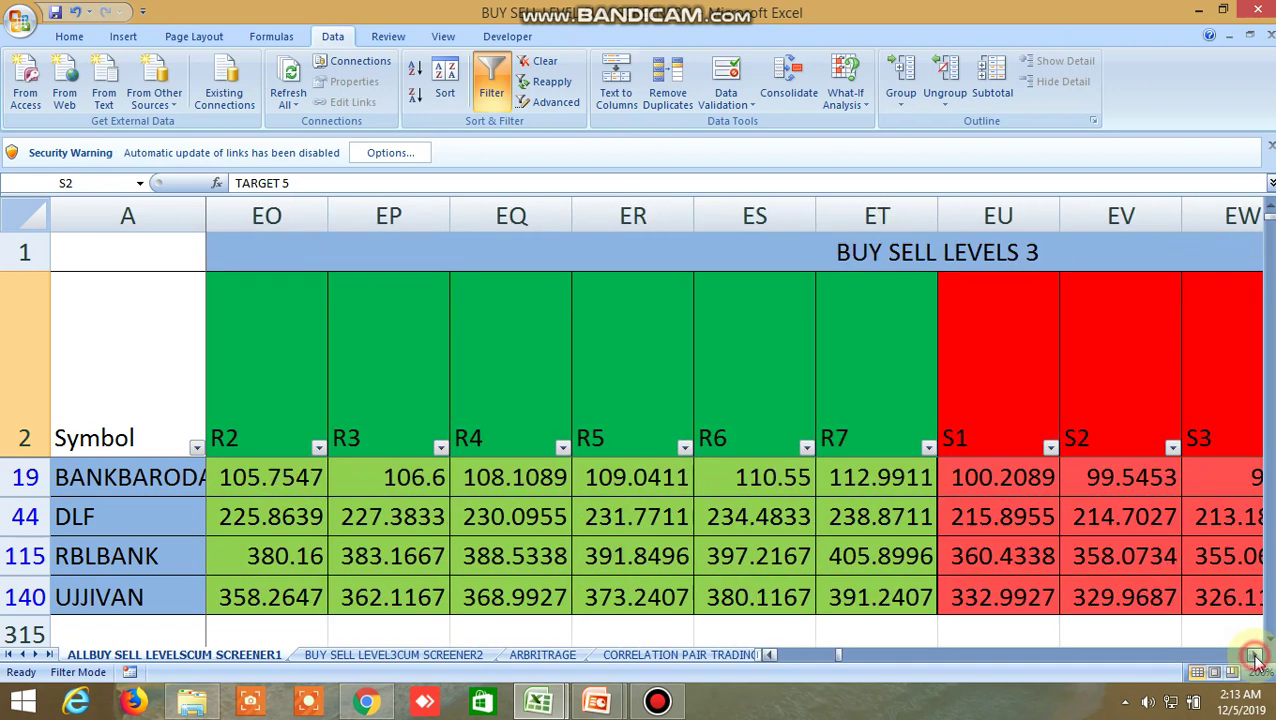
{"action": "left_click", "coordinate": [1258, 660]}
{"action": "left_click", "coordinate": [1258, 660]}
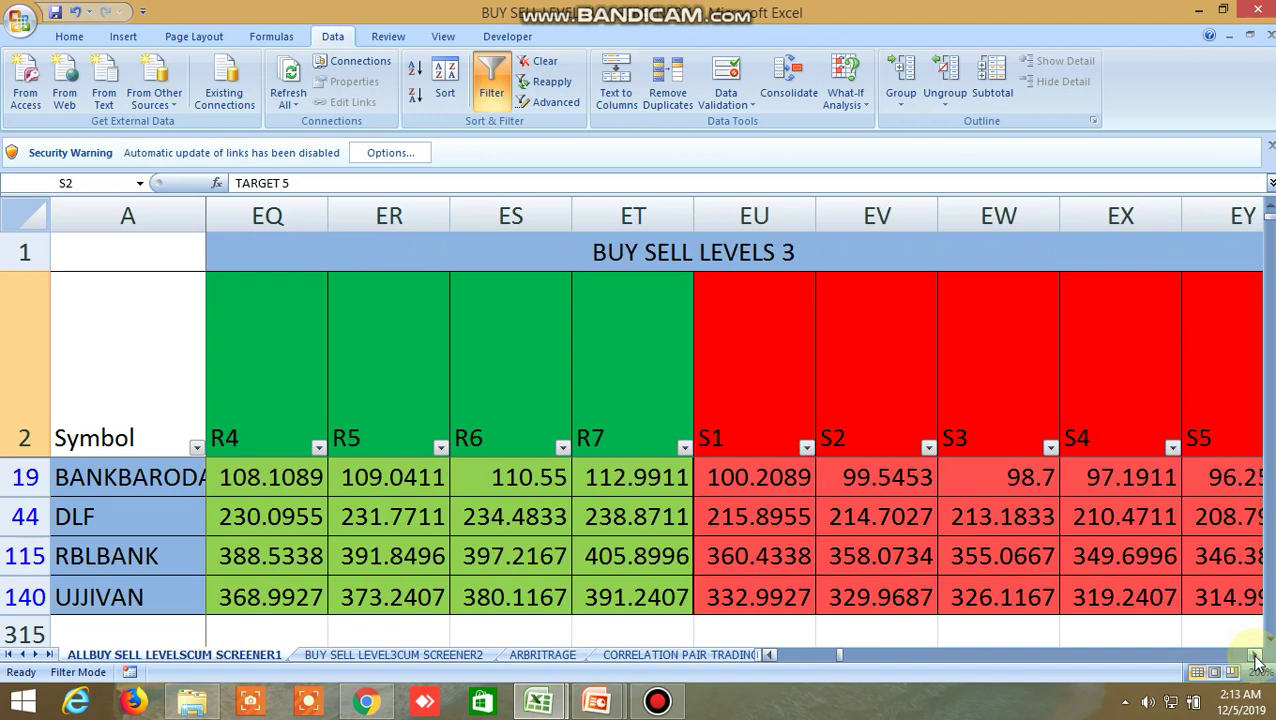
{"action": "left_click", "coordinate": [1258, 660]}
{"action": "left_click", "coordinate": [1257, 660]}
{"action": "left_click", "coordinate": [1257, 660]}
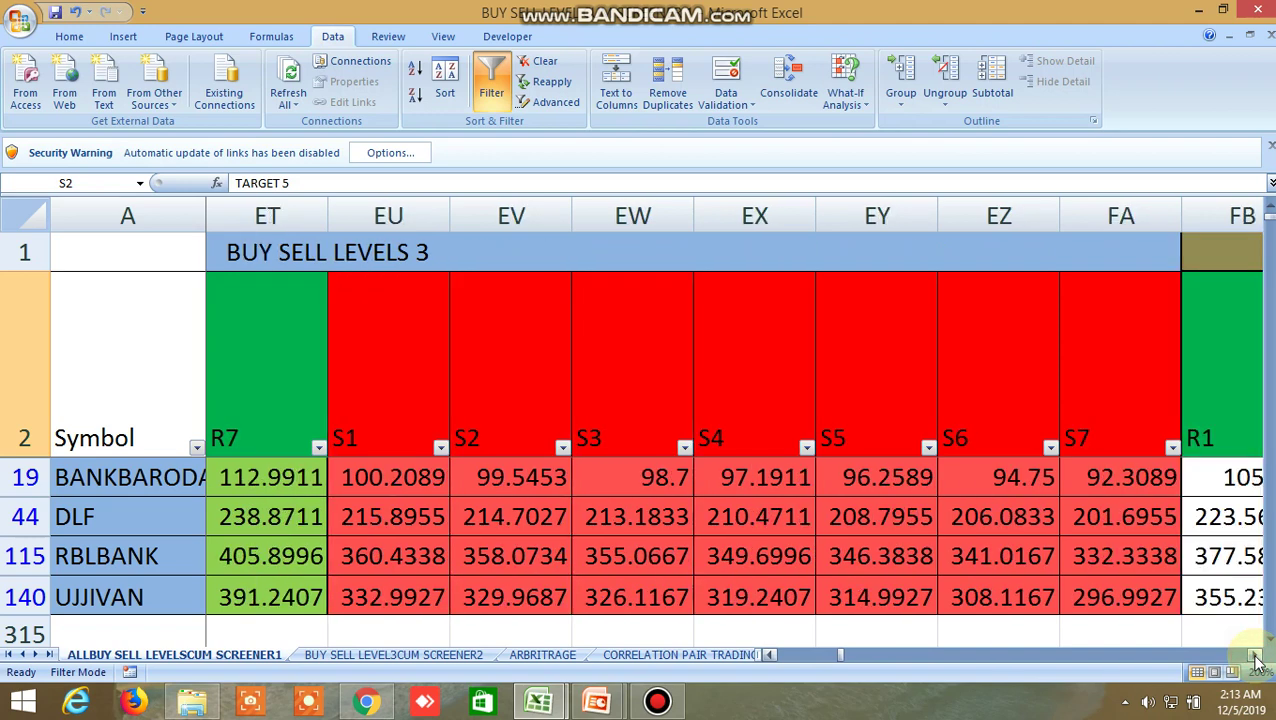
{"action": "left_click", "coordinate": [1257, 660]}
{"action": "left_click", "coordinate": [1257, 660]}
{"action": "left_click", "coordinate": [1257, 658]}
{"action": "left_click", "coordinate": [1257, 658]}
{"action": "left_click", "coordinate": [1257, 658]}
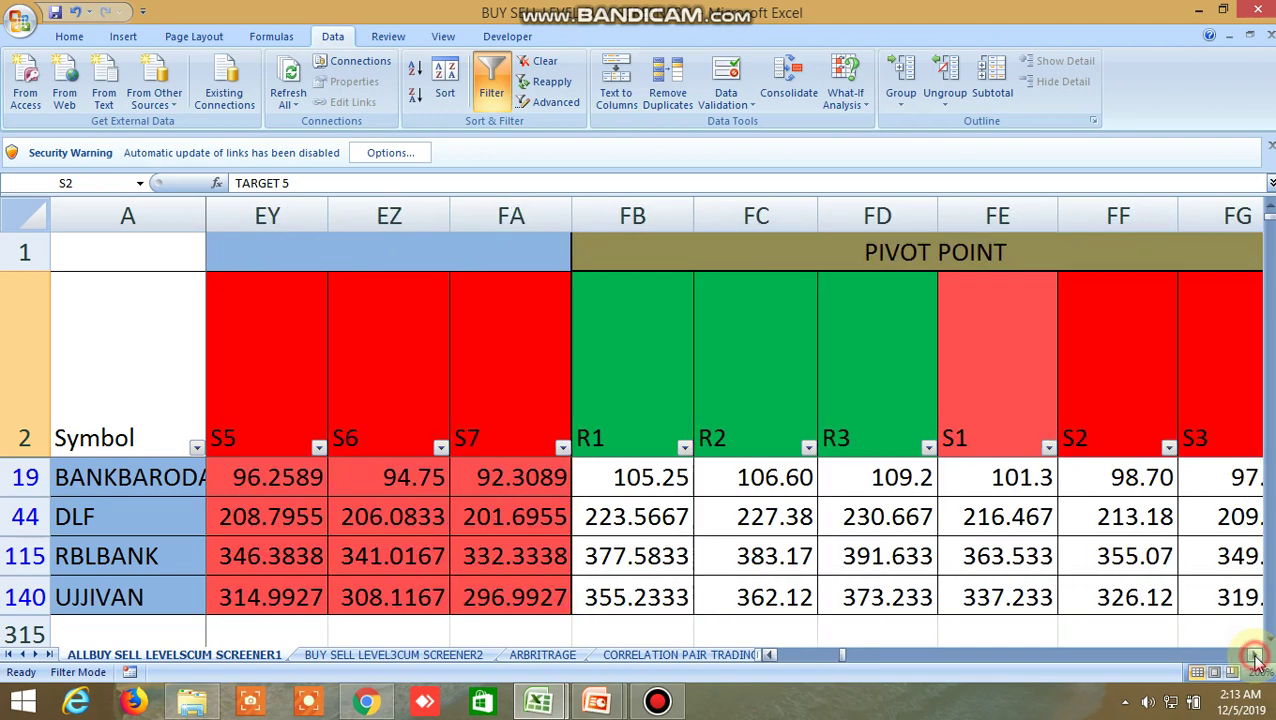
{"action": "left_click", "coordinate": [1257, 658]}
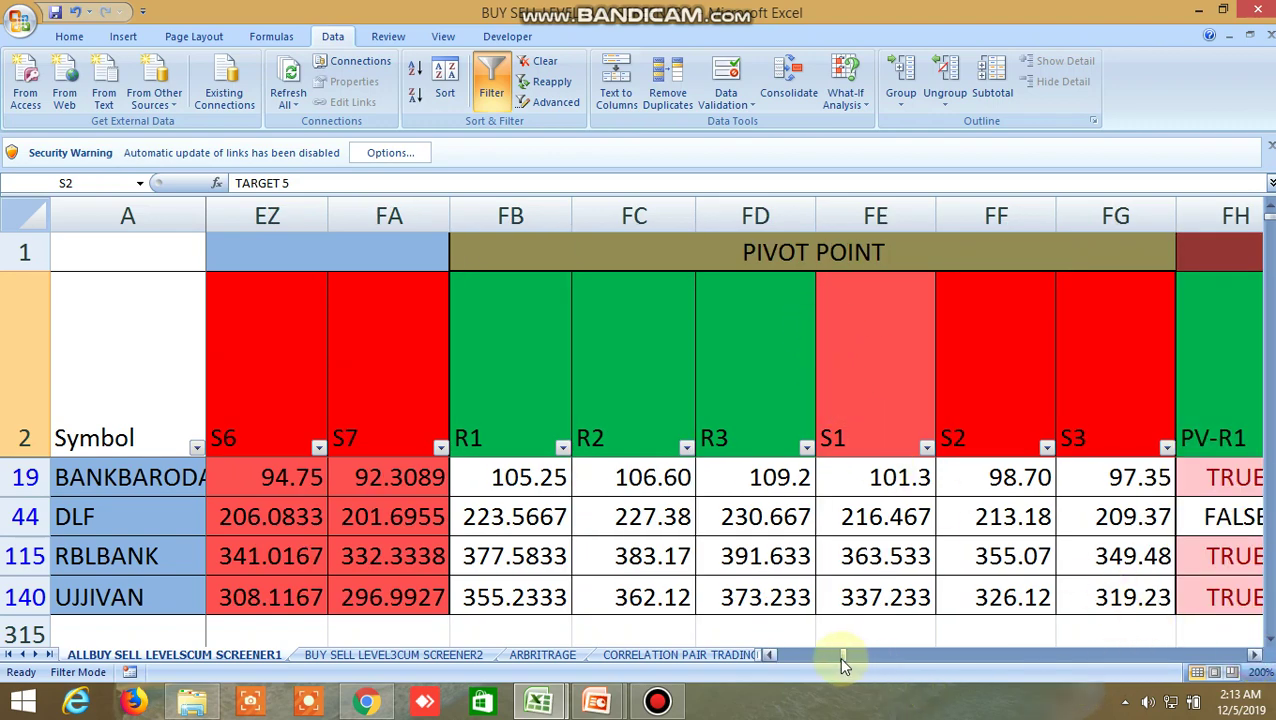
Turn off the sheet's filter from the HIGH, LOW and CLOSE columns and browse down the symbols to the NIFTY &BANKNIFTY section.
{"action": "left_click_drag", "start_coordinate": [838, 656], "coordinate": [752, 680]}
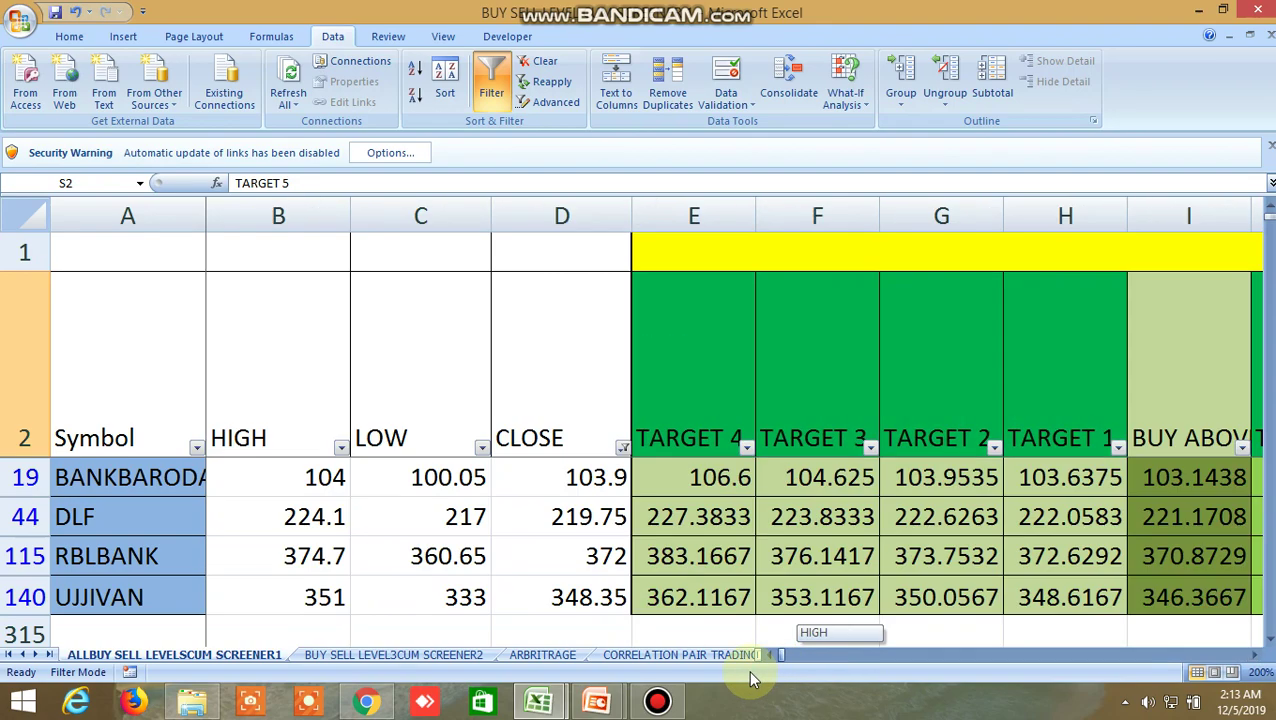
{"action": "left_click", "coordinate": [493, 85]}
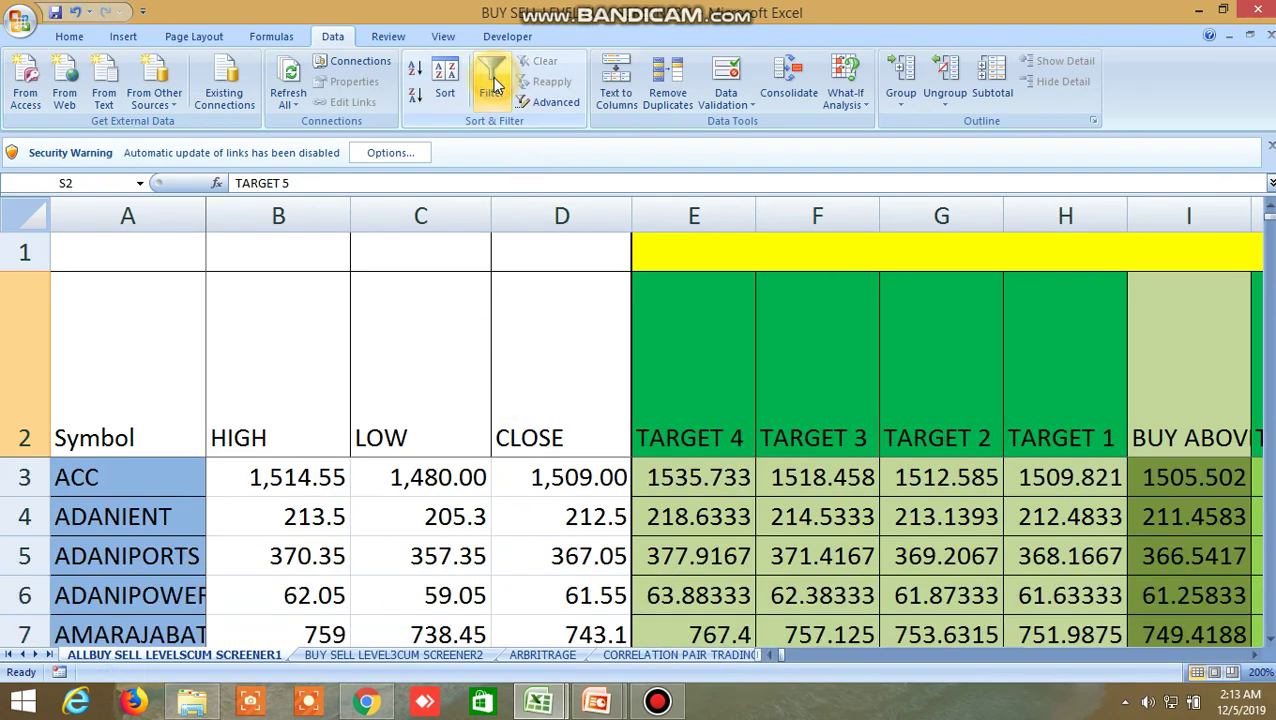
{"action": "scroll", "coordinate": [464, 512], "scroll_direction": "down", "scroll_amount": 20}
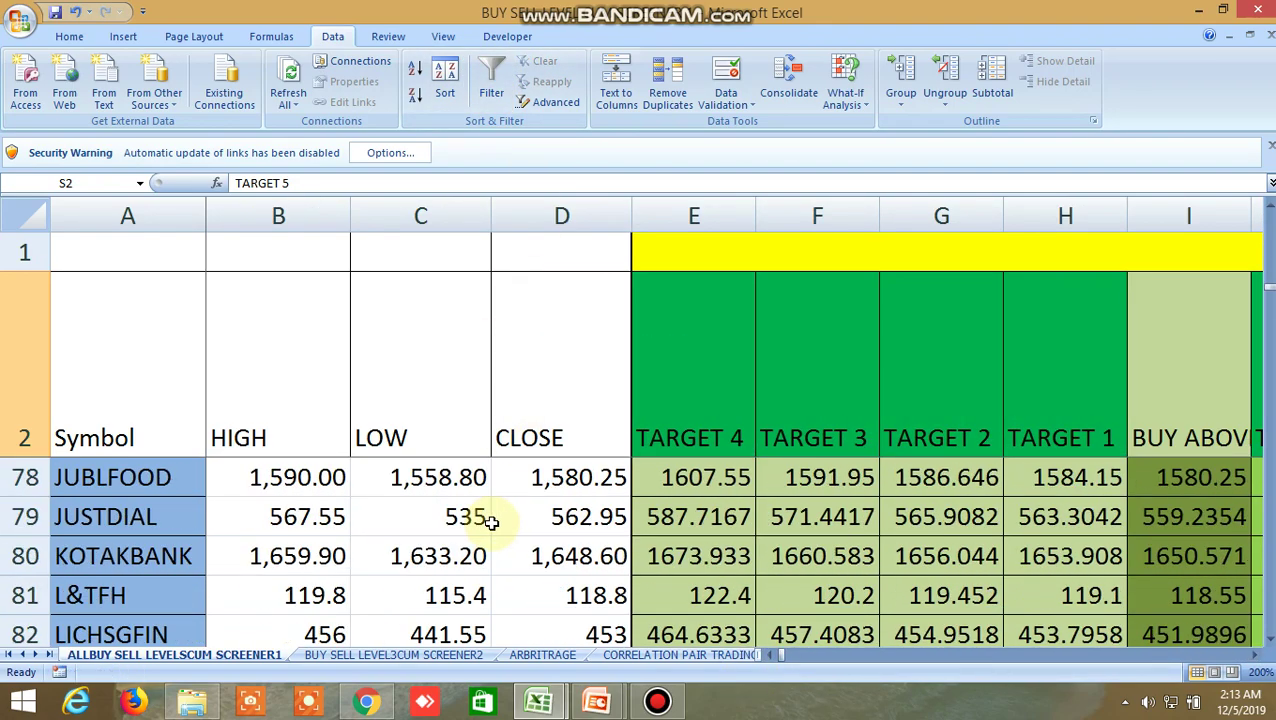
{"action": "scroll", "coordinate": [491, 521], "scroll_direction": "down", "scroll_amount": 20}
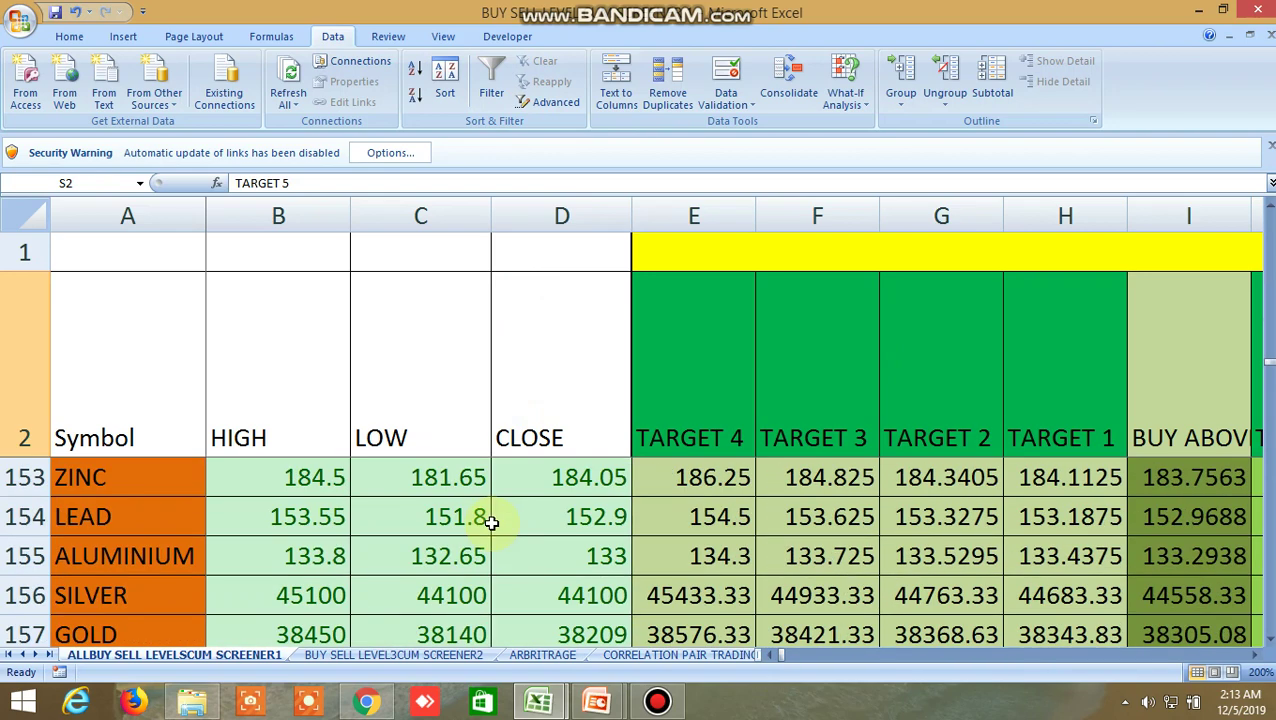
{"action": "scroll", "coordinate": [491, 521], "scroll_direction": "up", "scroll_amount": 2}
{"action": "scroll", "coordinate": [491, 521], "scroll_direction": "down", "scroll_amount": 5}
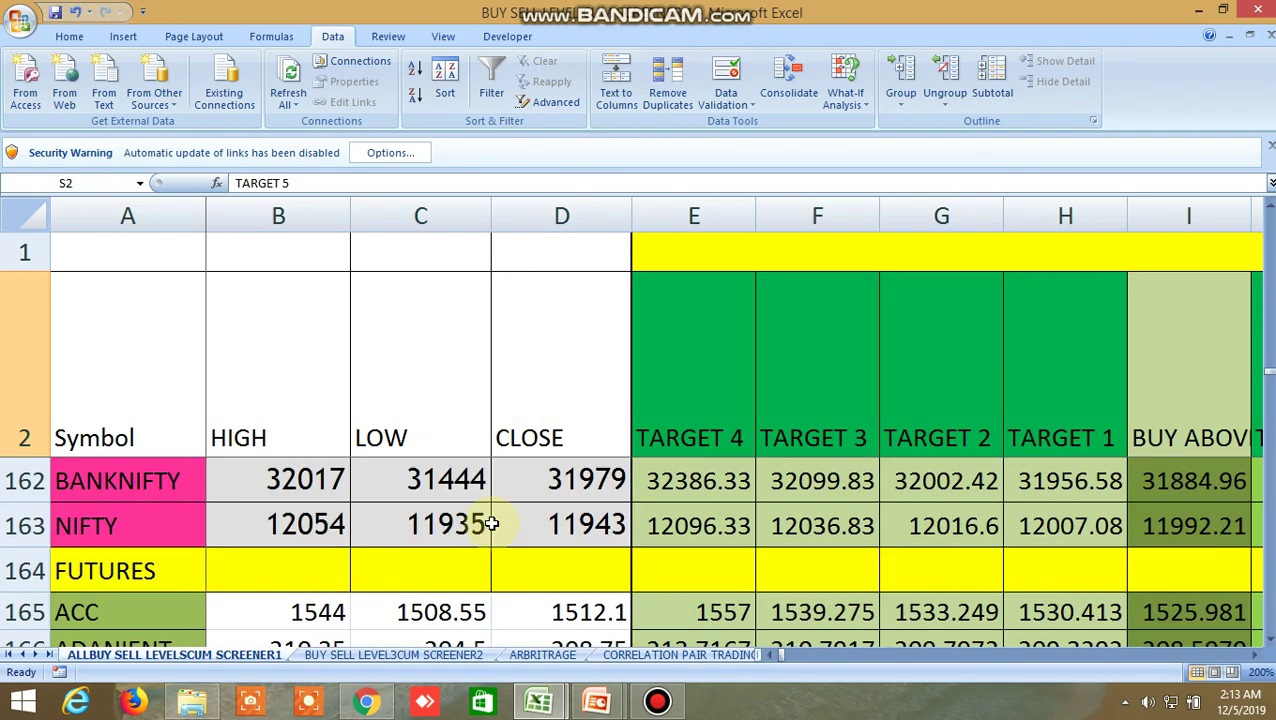
{"action": "scroll", "coordinate": [491, 521], "scroll_direction": "up", "scroll_amount": 1}
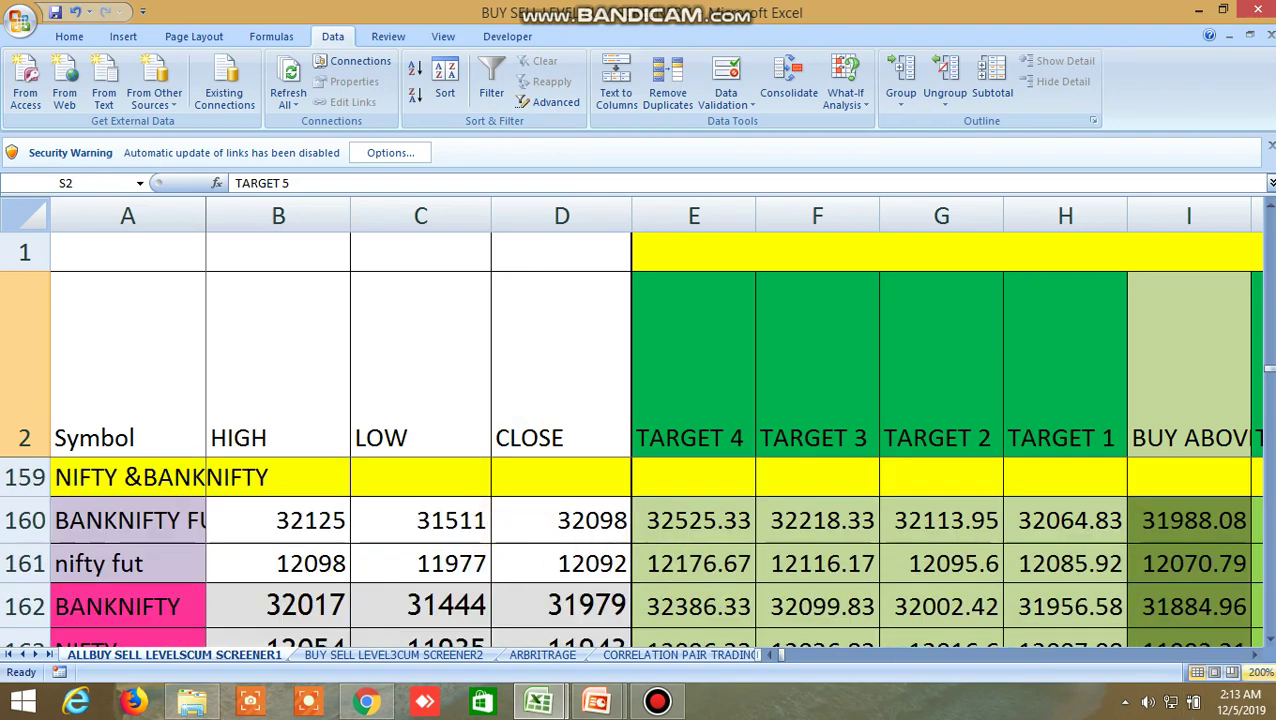
{"action": "left_click", "coordinate": [1270, 640]}
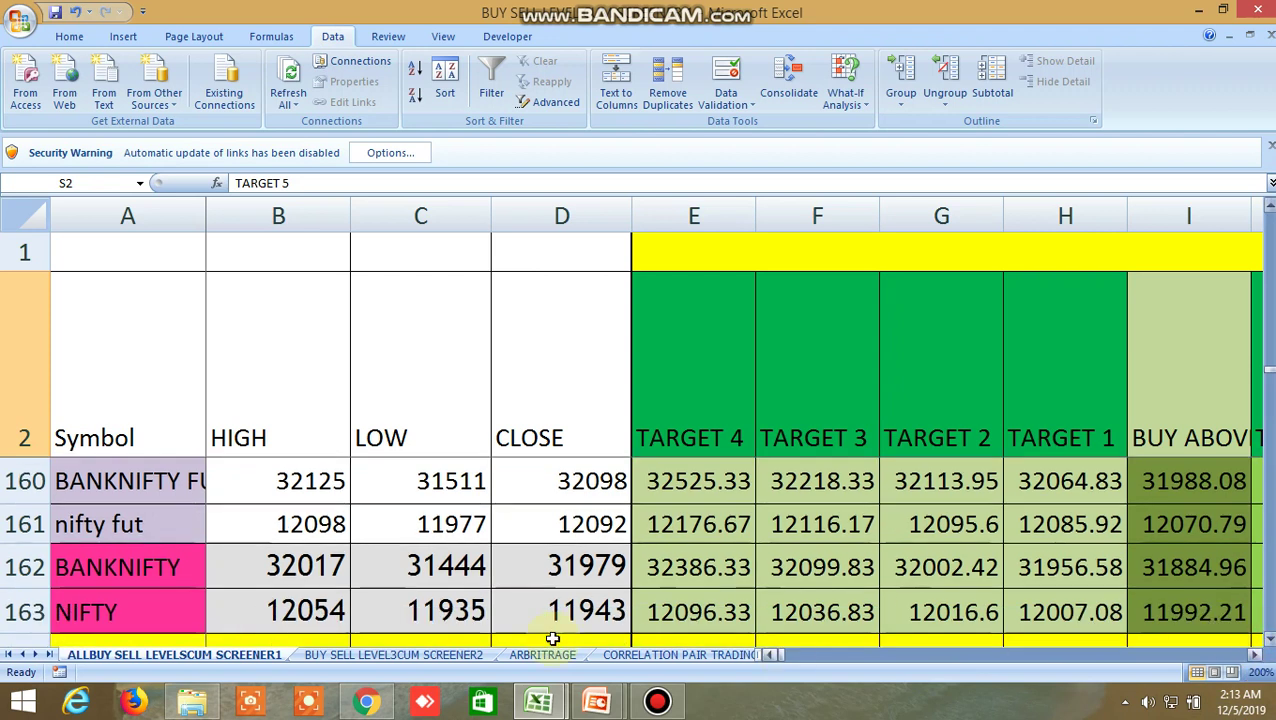
Select the BANKNIFTY futures, nifty fut, BANKNIFTY and NIFTY symbol cells one after another in rows 160 to 163.
{"action": "left_click", "coordinate": [172, 485]}
{"action": "left_click", "coordinate": [134, 525]}
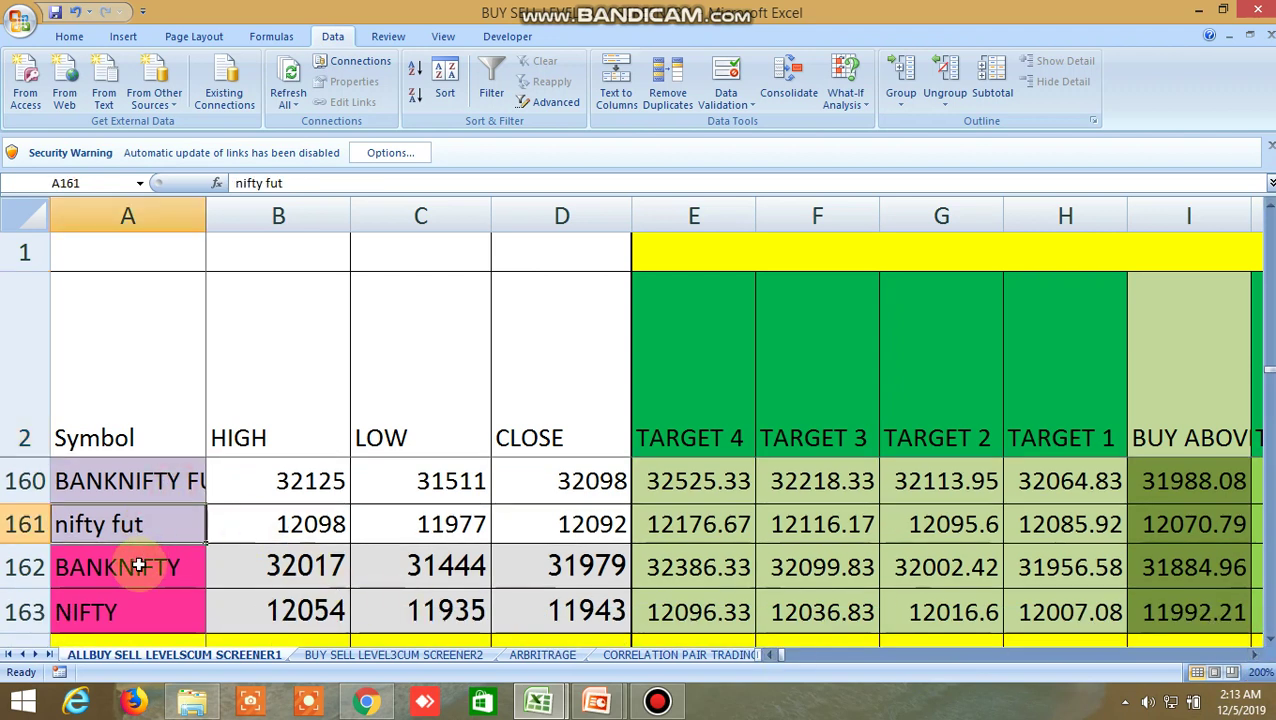
{"action": "left_click", "coordinate": [134, 566]}
{"action": "left_click", "coordinate": [137, 610]}
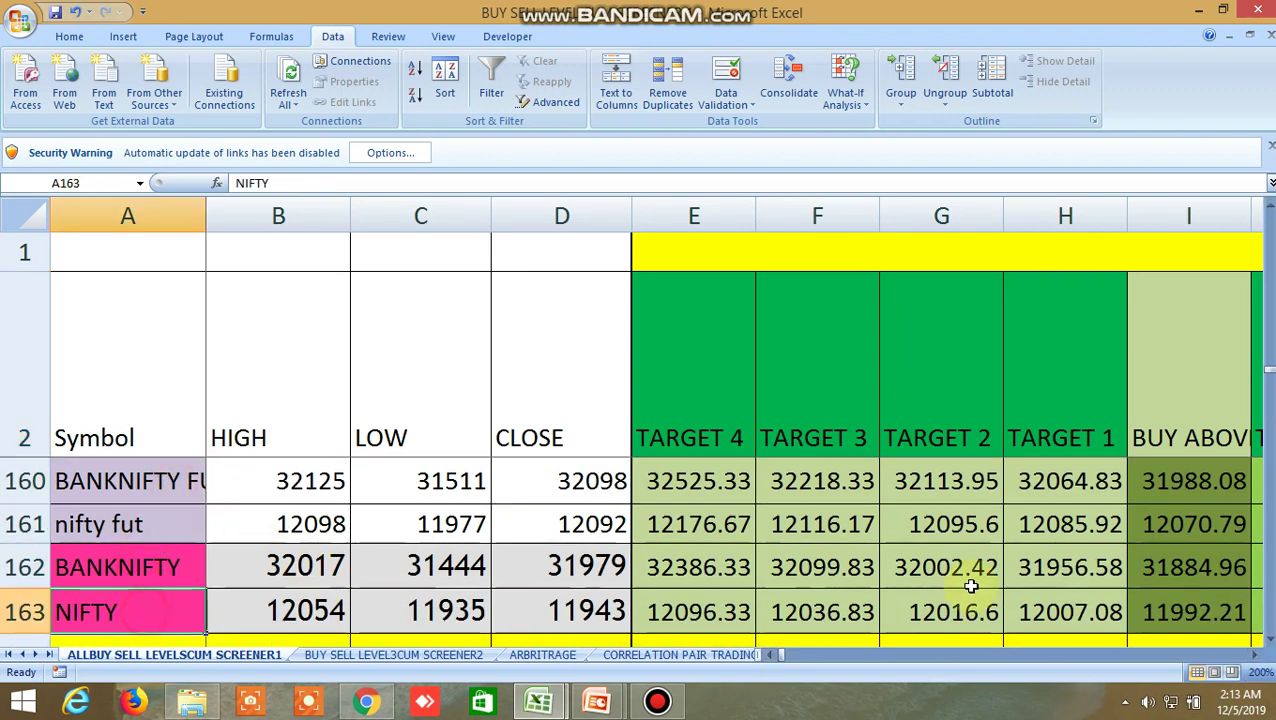
Examine the BUY SELL LEVELS 1 buy and sell targets for the BANKNIFTY and NIFTY rows.
{"action": "left_click", "coordinate": [1257, 655]}
{"action": "left_click", "coordinate": [1257, 655]}
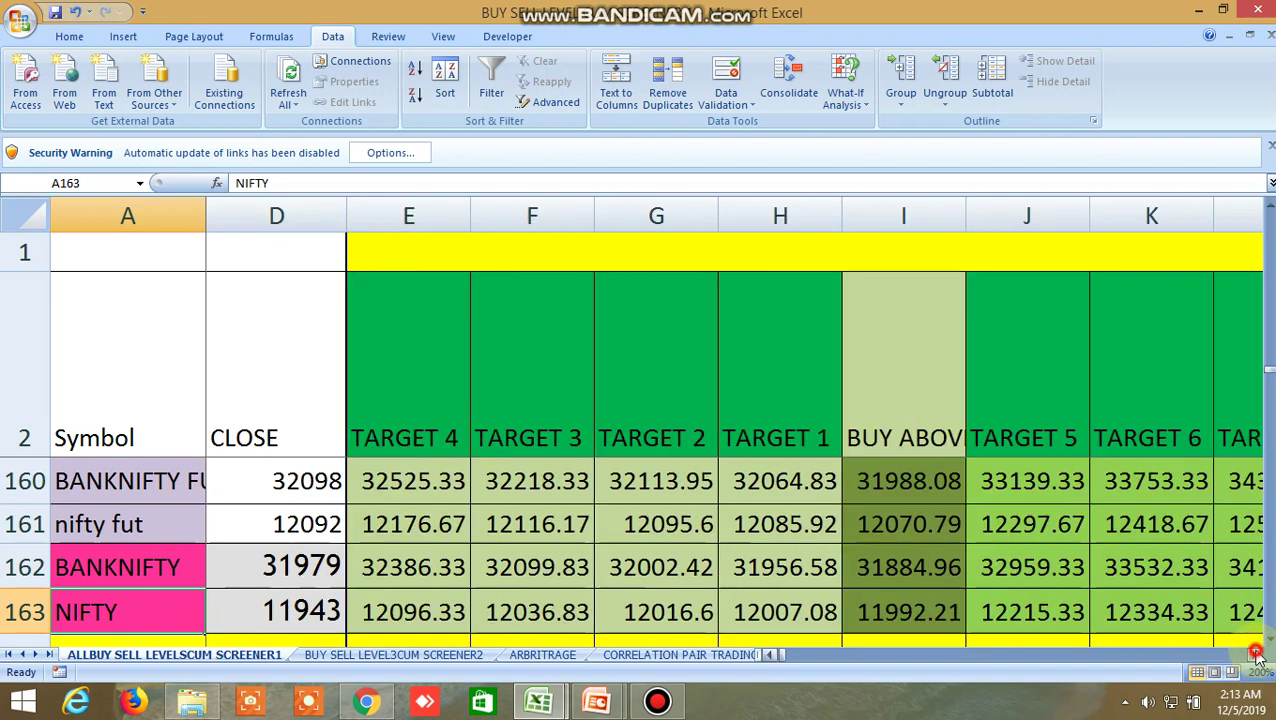
{"action": "left_click", "coordinate": [1257, 655]}
{"action": "left_click", "coordinate": [1257, 655]}
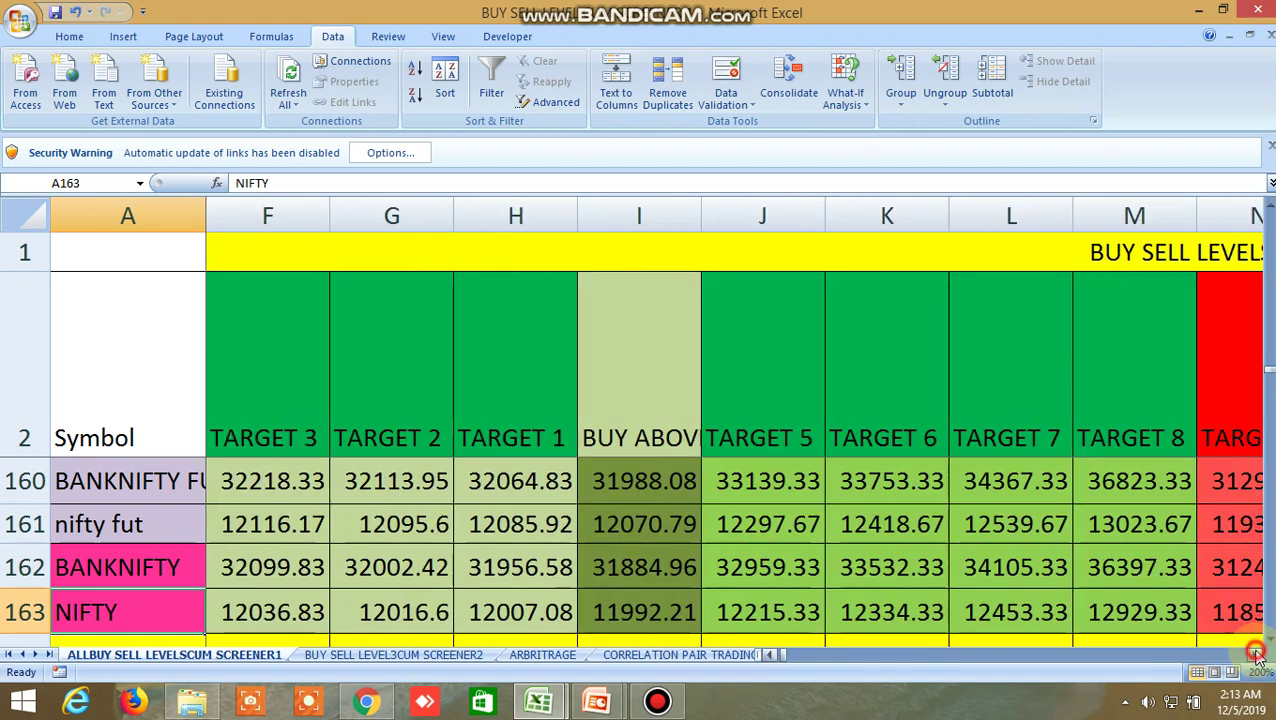
{"action": "left_click", "coordinate": [1257, 655]}
{"action": "left_click", "coordinate": [1257, 655]}
{"action": "left_click", "coordinate": [1257, 655]}
{"action": "left_click", "coordinate": [1257, 655]}
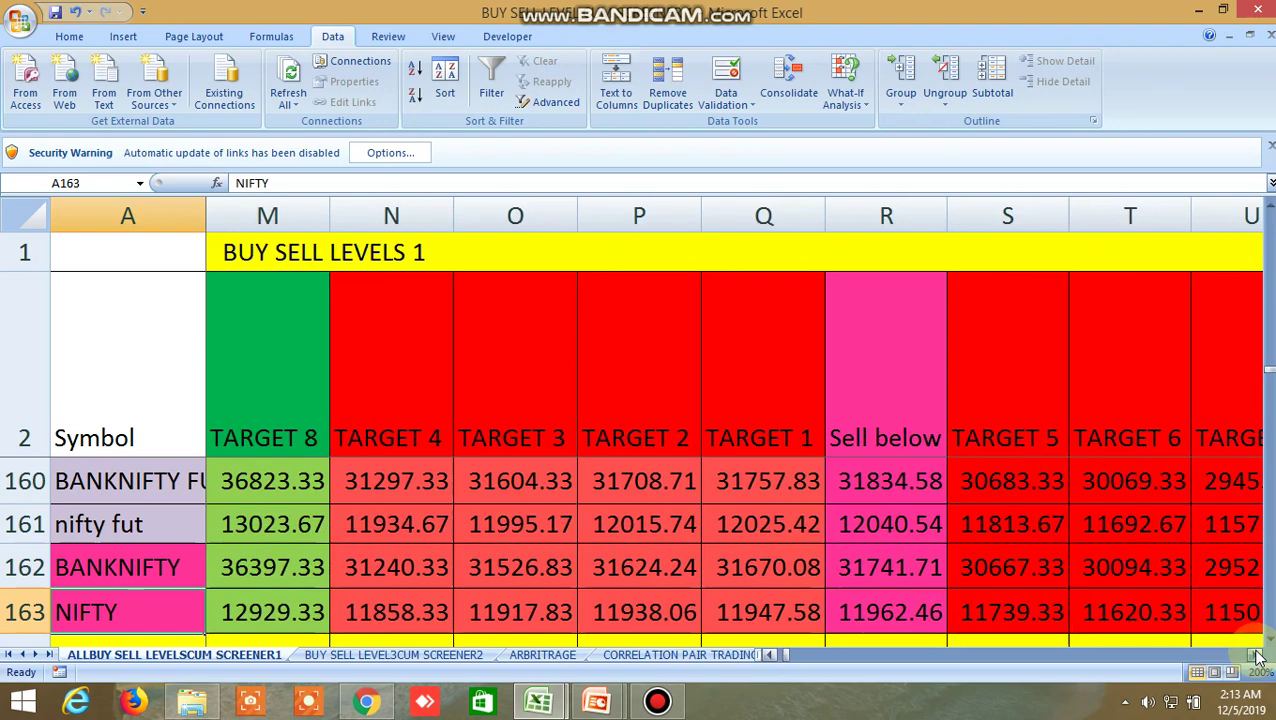
{"action": "left_click", "coordinate": [1257, 655]}
{"action": "left_click", "coordinate": [1257, 655]}
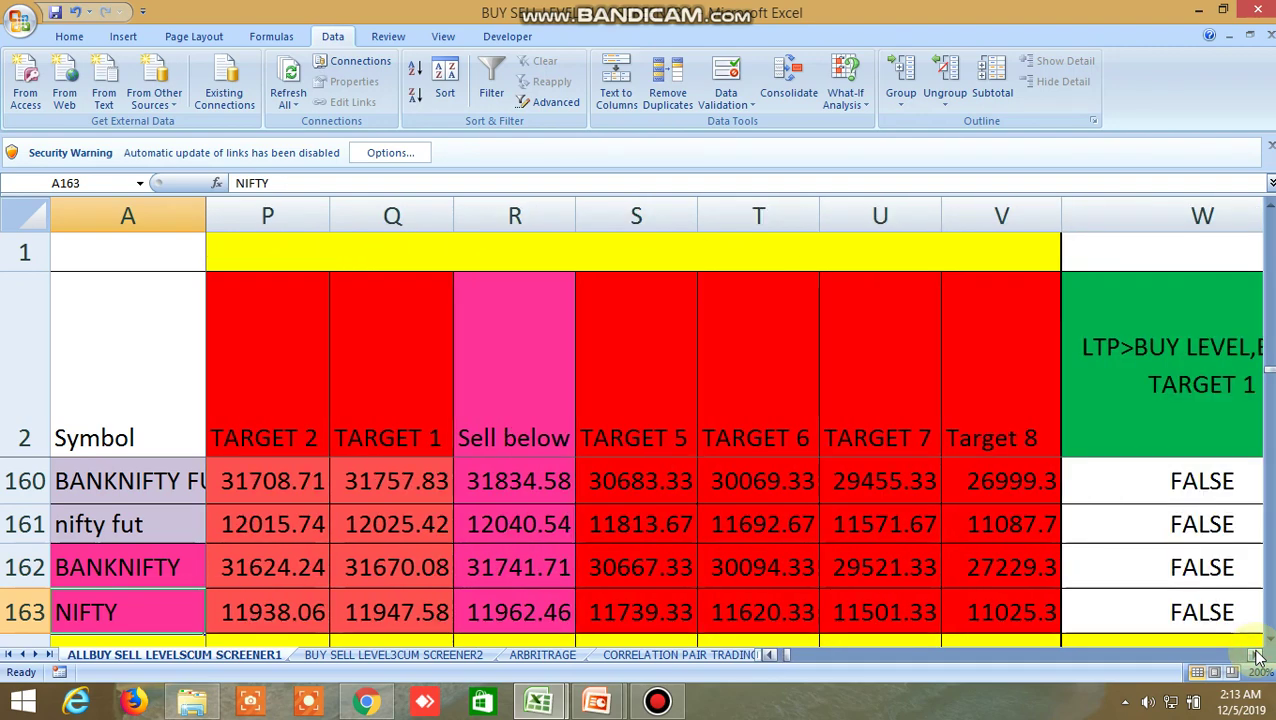
Review the BUY SELL LEVELS 2, ADVANCE, DECLINE and AVERAGE PRICES columns for the BANKNIFTY and NIFTY rows.
{"action": "left_click", "coordinate": [1257, 655]}
{"action": "left_click", "coordinate": [1257, 655]}
{"action": "left_click", "coordinate": [1257, 655]}
{"action": "left_click", "coordinate": [1257, 655]}
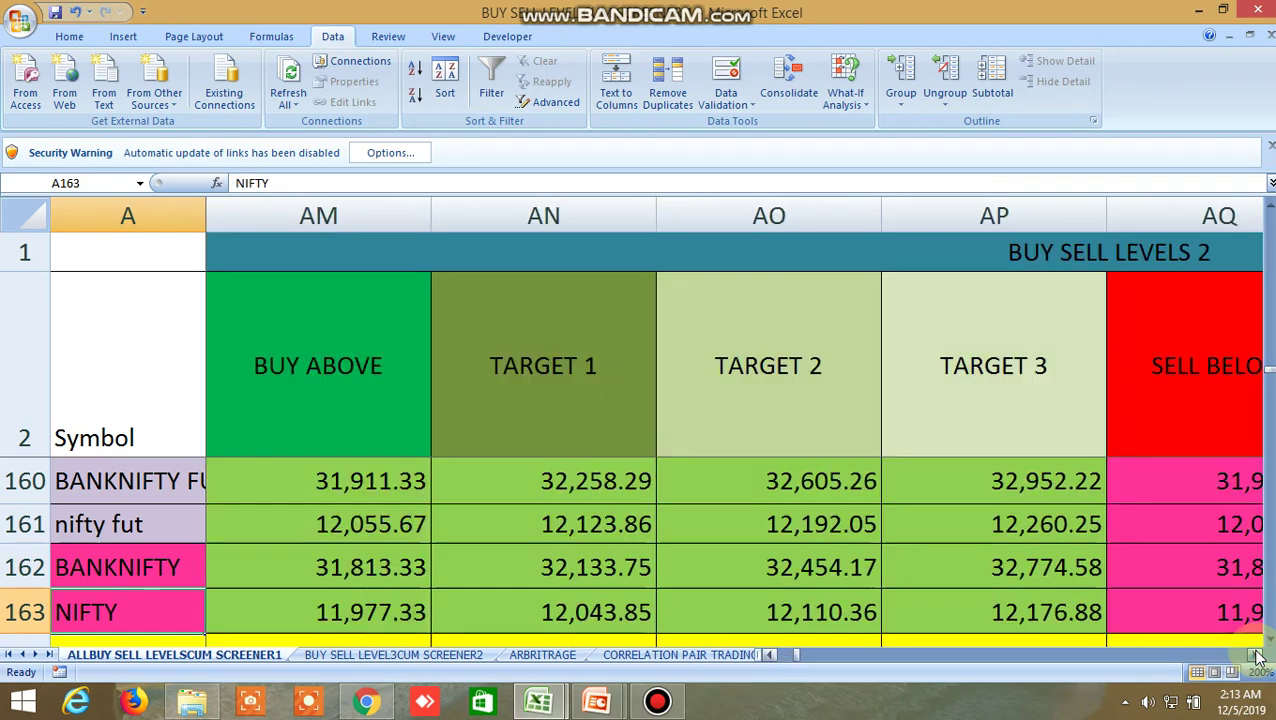
{"action": "left_click", "coordinate": [1257, 655]}
{"action": "left_click", "coordinate": [1257, 655]}
{"action": "left_click", "coordinate": [1257, 655]}
{"action": "left_click", "coordinate": [1257, 655]}
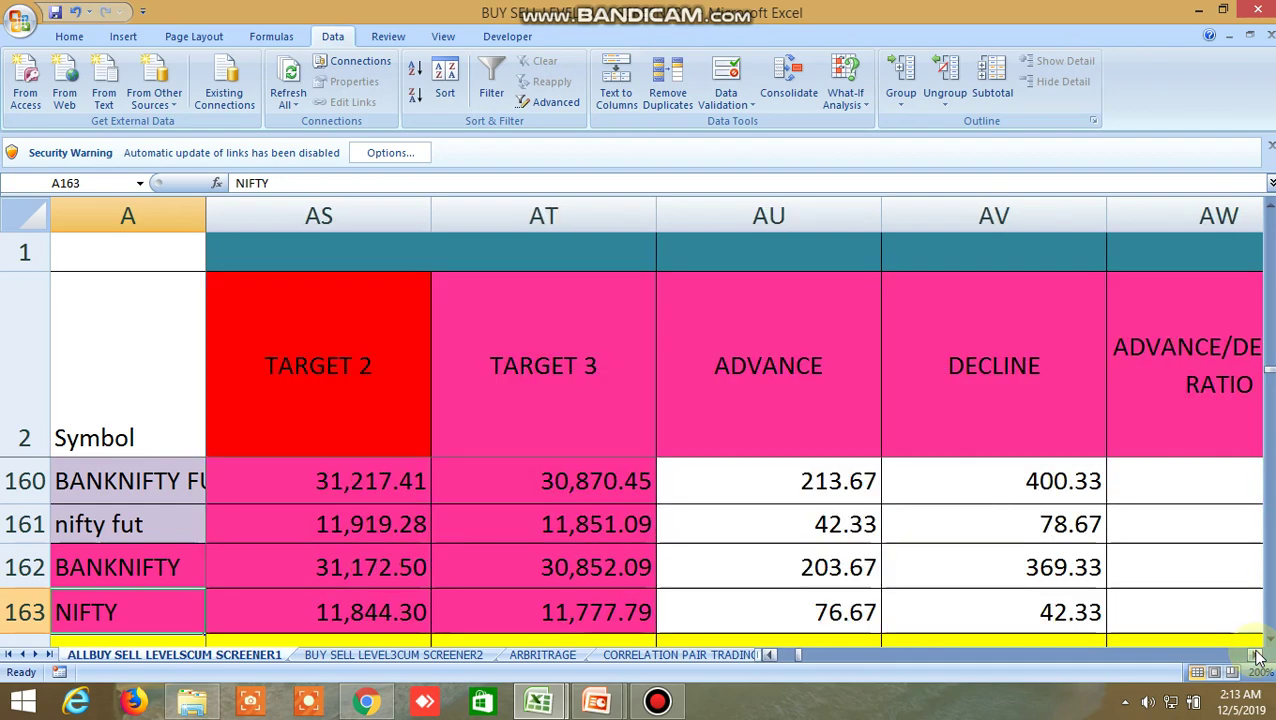
{"action": "left_click", "coordinate": [1257, 655]}
{"action": "left_click", "coordinate": [1257, 655]}
{"action": "left_click", "coordinate": [1257, 655]}
{"action": "left_click", "coordinate": [1257, 655]}
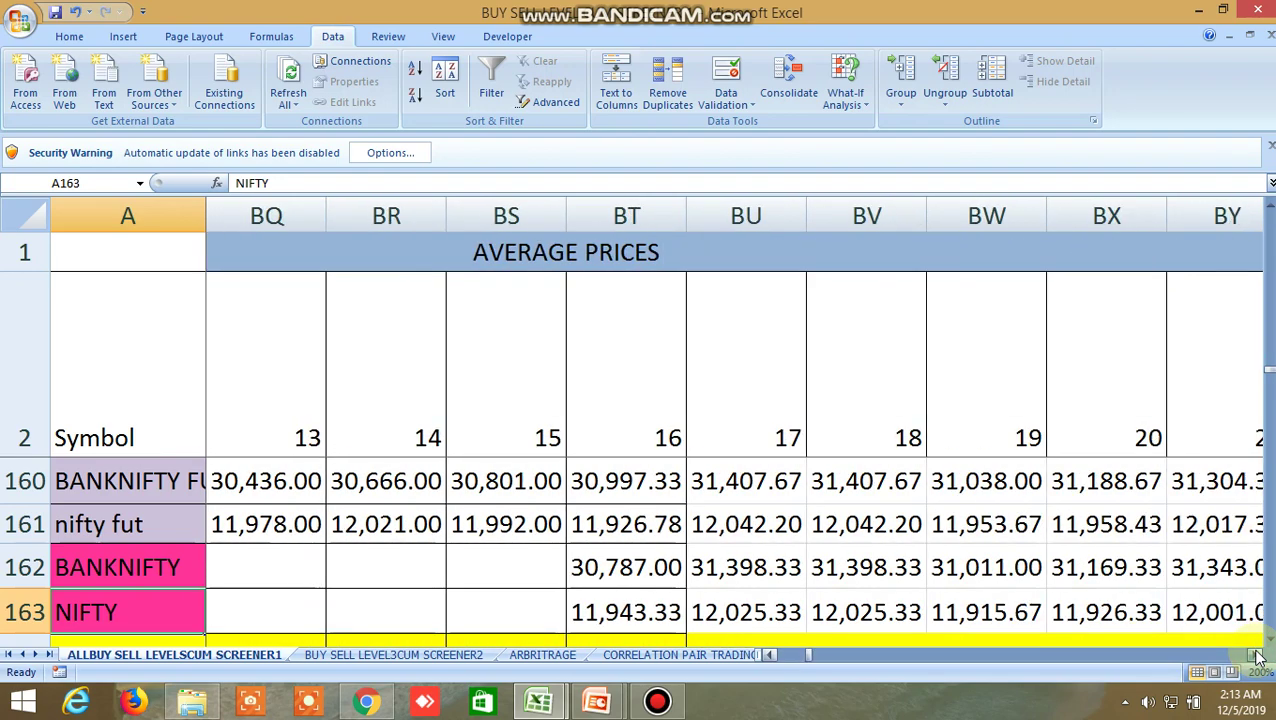
Browse the AVERAGE PRICES, DEMA, EMA and SMA cross, probability and moving average columns for the BANKNIFTY and NIFTY rows.
{"action": "left_click", "coordinate": [1257, 655]}
{"action": "left_click", "coordinate": [1257, 655]}
{"action": "left_click", "coordinate": [1257, 655]}
{"action": "left_click", "coordinate": [1257, 655]}
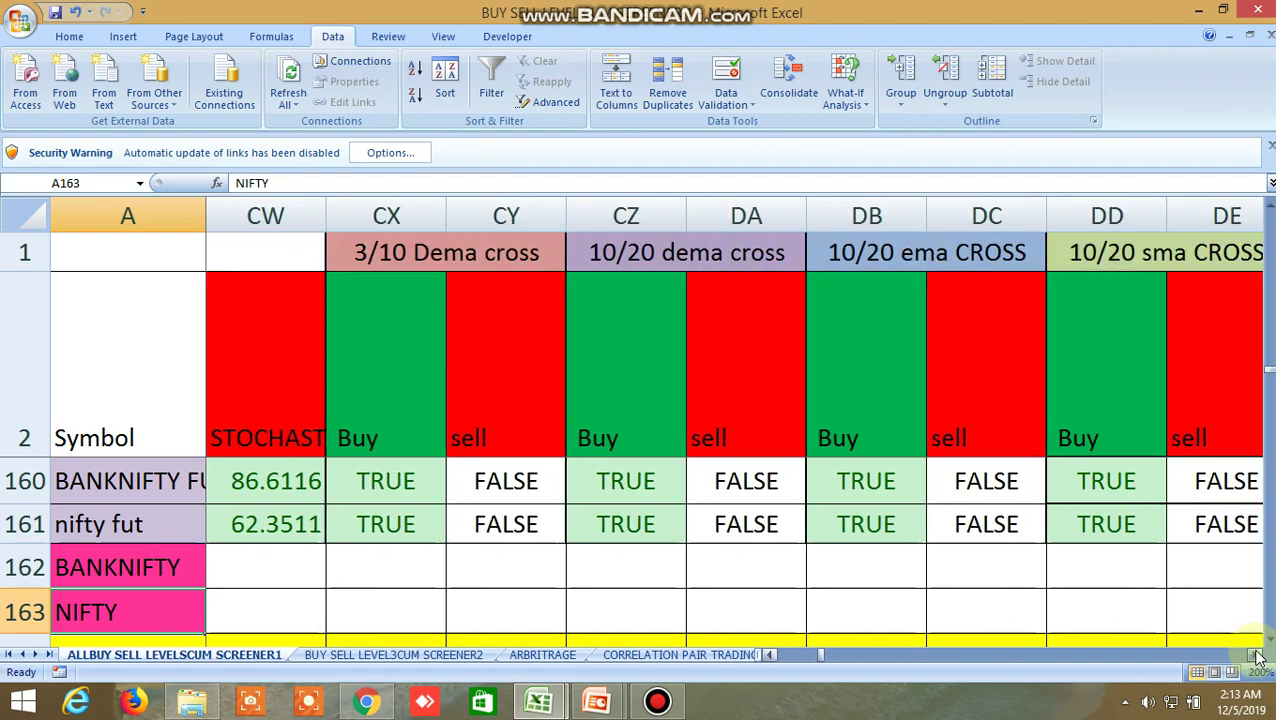
{"action": "left_click", "coordinate": [1257, 655]}
{"action": "left_click", "coordinate": [1257, 655]}
{"action": "left_click", "coordinate": [1257, 655]}
{"action": "left_click", "coordinate": [1257, 655]}
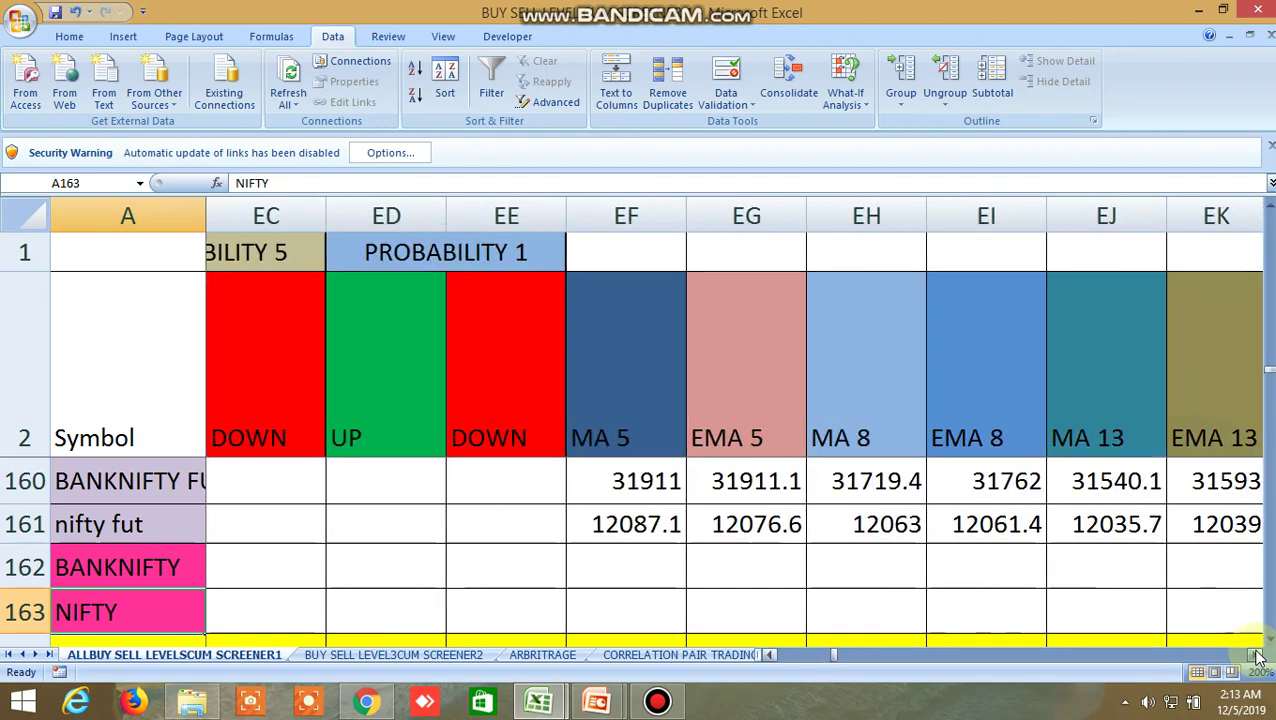
Examine the BUY SELL LEVELS 3 and PIVOT POINT resistance and support levels for the BANKNIFTY and NIFTY rows.
{"action": "left_click", "coordinate": [1257, 655]}
{"action": "left_click", "coordinate": [1257, 655]}
{"action": "left_click", "coordinate": [1257, 655]}
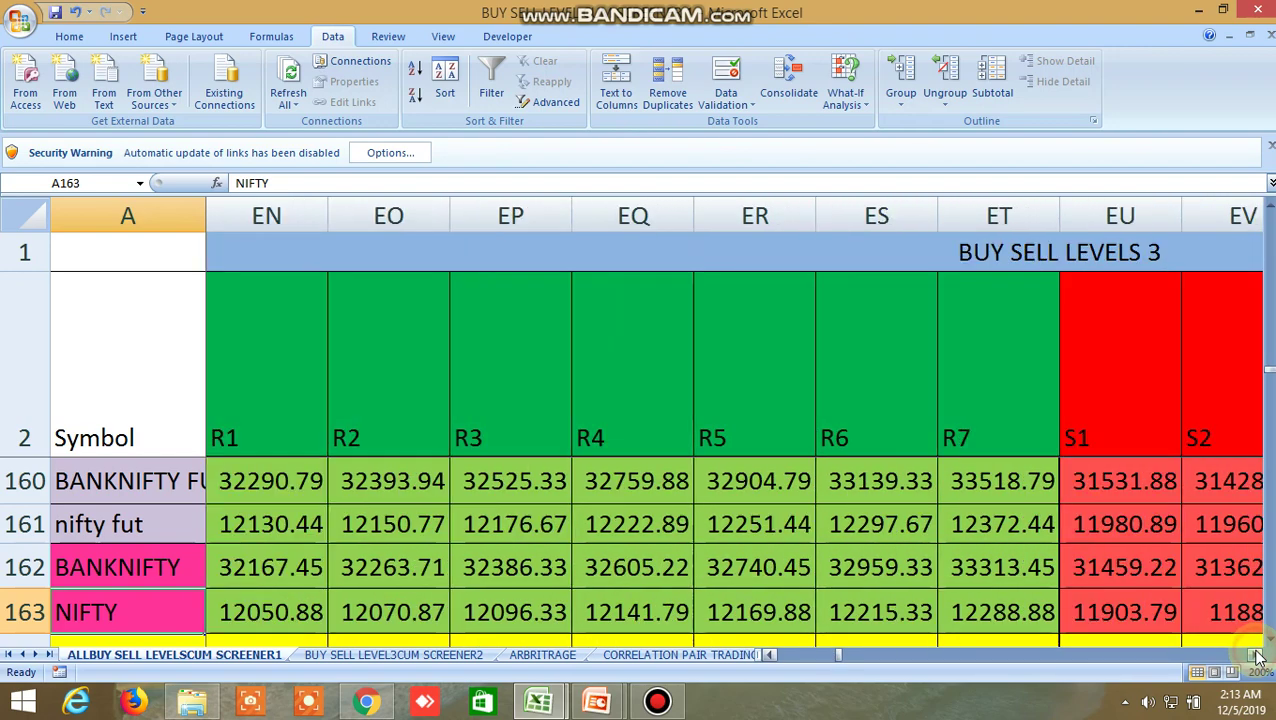
{"action": "left_click", "coordinate": [1257, 655]}
{"action": "left_click", "coordinate": [1257, 655]}
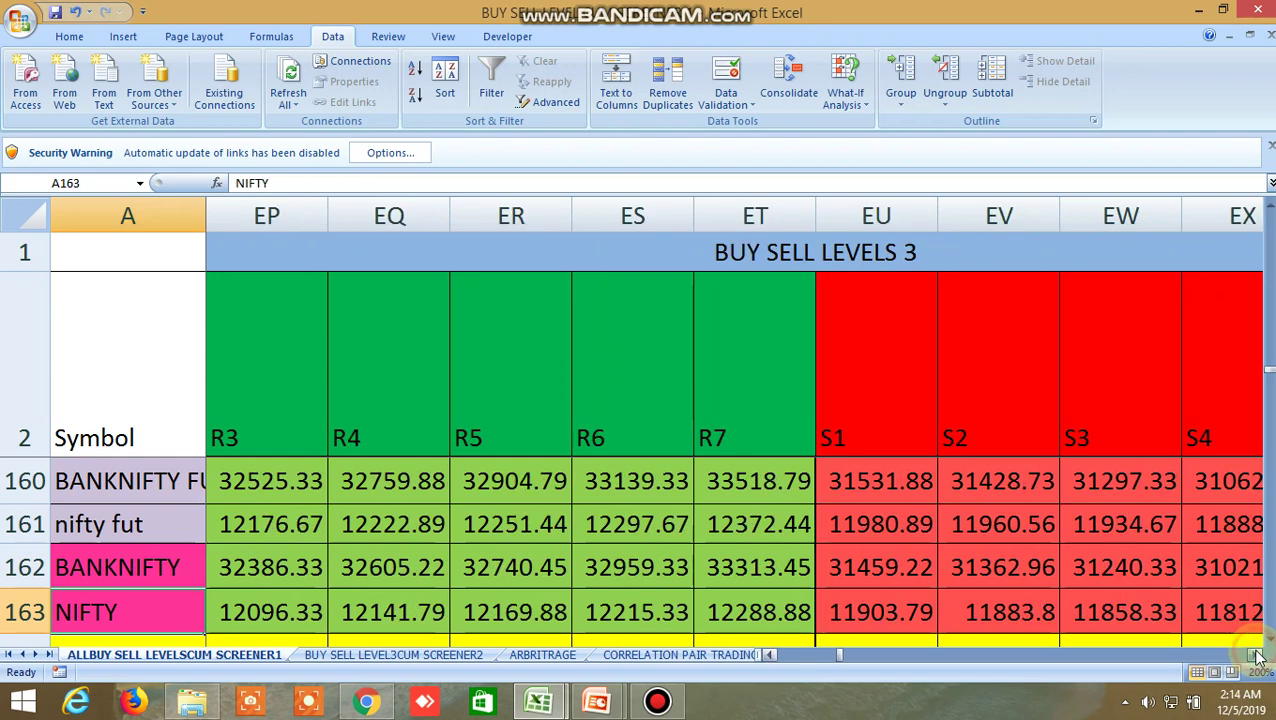
{"action": "left_click", "coordinate": [1257, 655]}
{"action": "left_click", "coordinate": [1257, 655]}
{"action": "left_click", "coordinate": [1257, 655]}
{"action": "left_click", "coordinate": [1257, 655]}
{"action": "left_click", "coordinate": [1257, 655]}
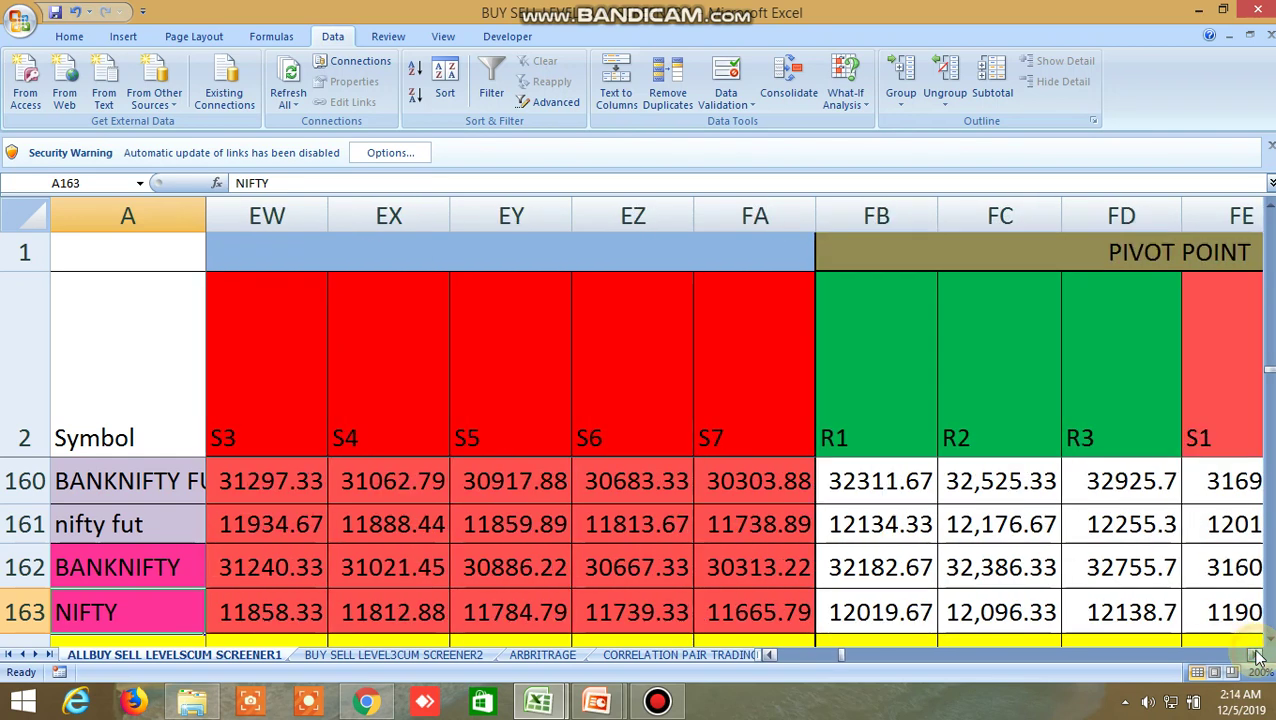
{"action": "left_click", "coordinate": [1257, 655]}
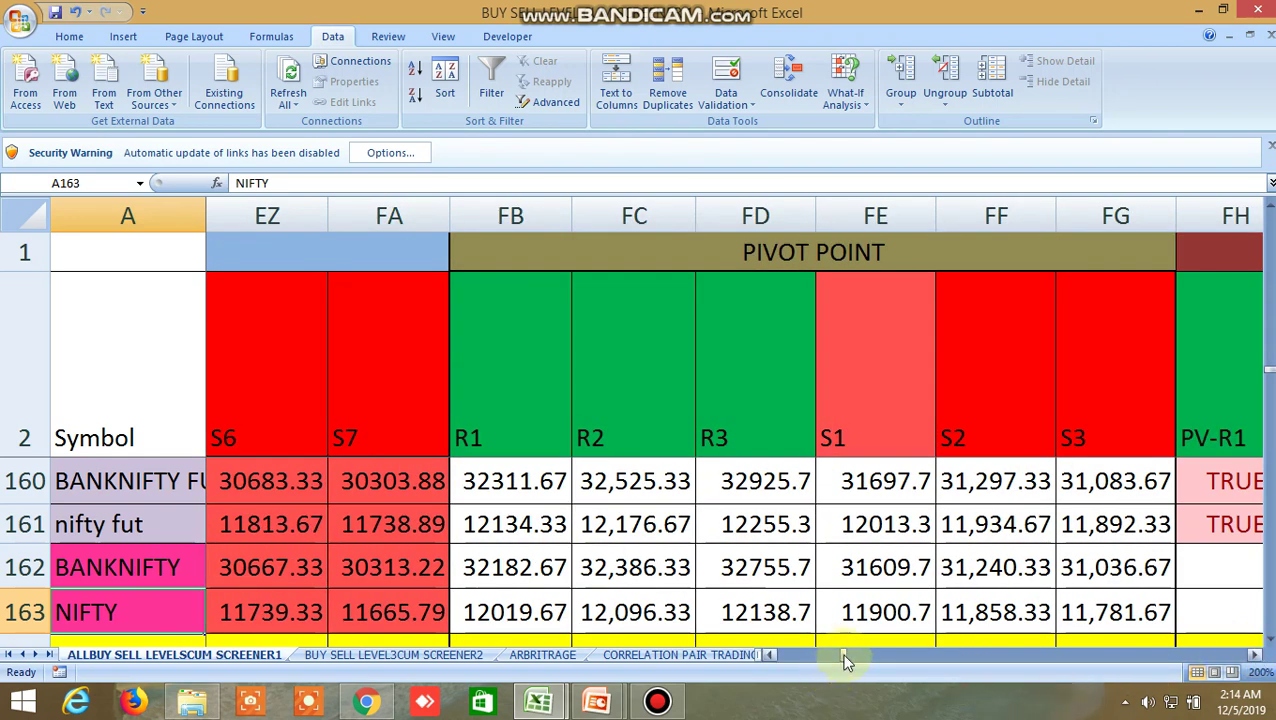
Return to the HIGH, LOW and CLOSE columns and bring the COMMODITY section's rows from CRUDEOIL onward into view.
{"action": "left_click_drag", "start_coordinate": [845, 656], "coordinate": [785, 657]}
{"action": "scroll", "coordinate": [598, 601], "scroll_direction": "up", "scroll_amount": 2}
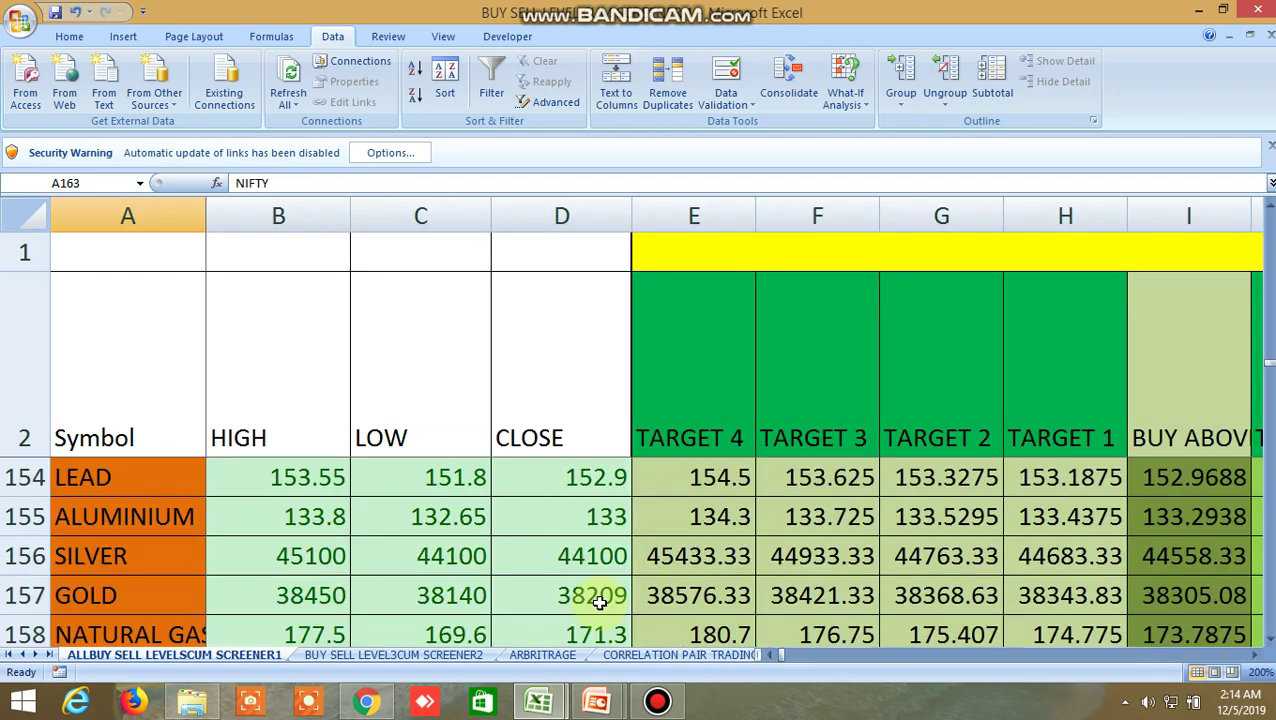
{"action": "scroll", "coordinate": [598, 601], "scroll_direction": "up", "scroll_amount": 1}
{"action": "scroll", "coordinate": [598, 601], "scroll_direction": "up", "scroll_amount": 1}
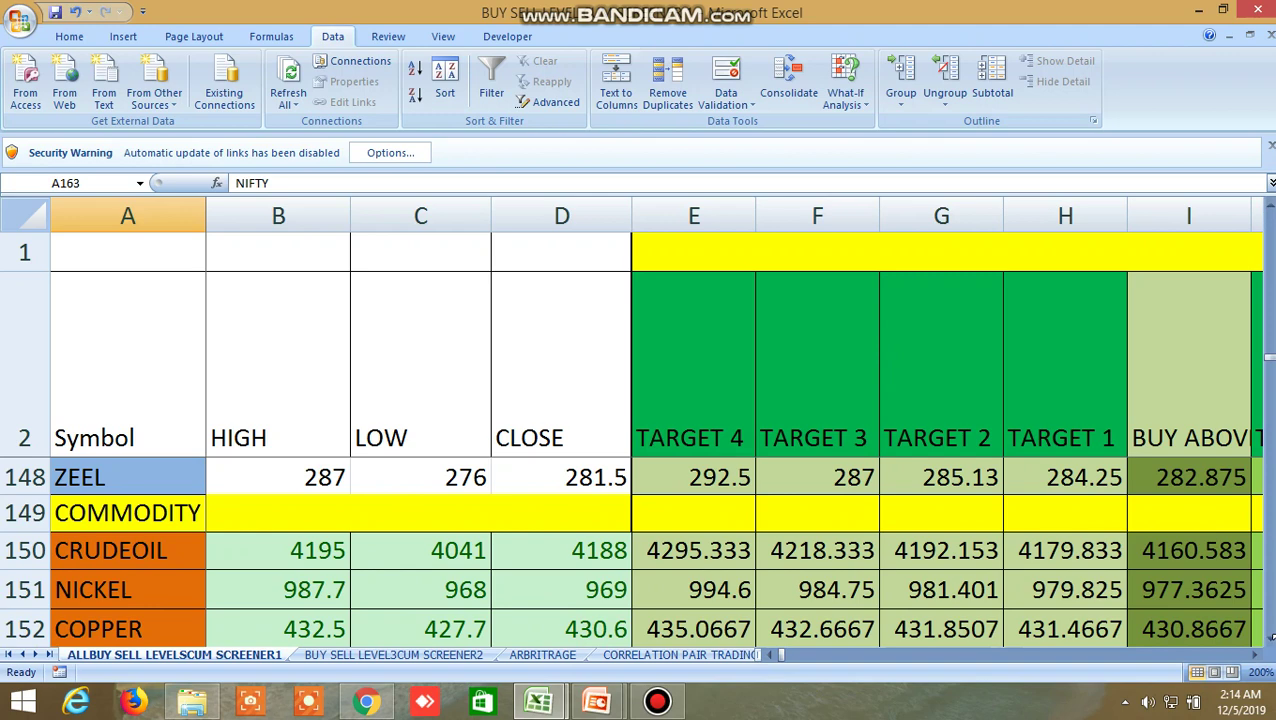
{"action": "left_click", "coordinate": [1270, 641]}
{"action": "left_click", "coordinate": [1270, 641]}
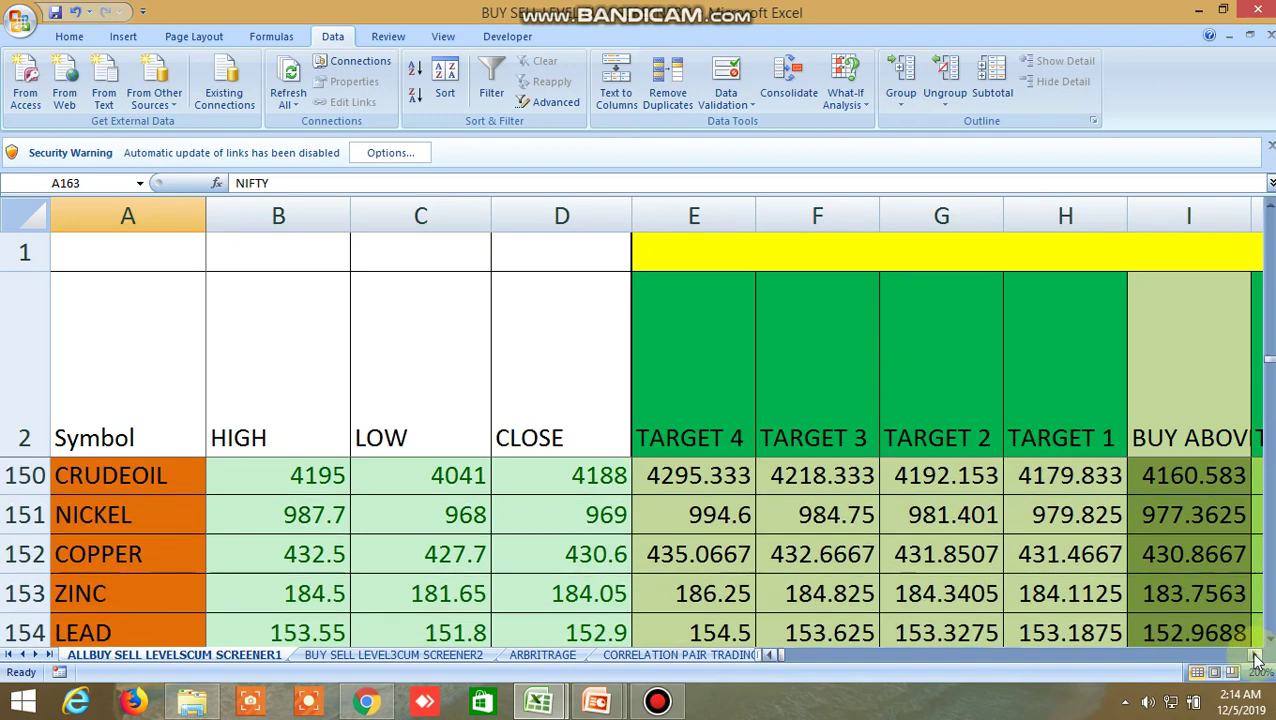
Review the BUY SELL LEVELS 1 buy and sell targets for the commodity rows CRUDEOIL to LEAD.
{"action": "left_click", "coordinate": [1256, 656]}
{"action": "left_click", "coordinate": [1256, 656]}
{"action": "left_click", "coordinate": [1256, 656]}
{"action": "left_click", "coordinate": [1256, 656]}
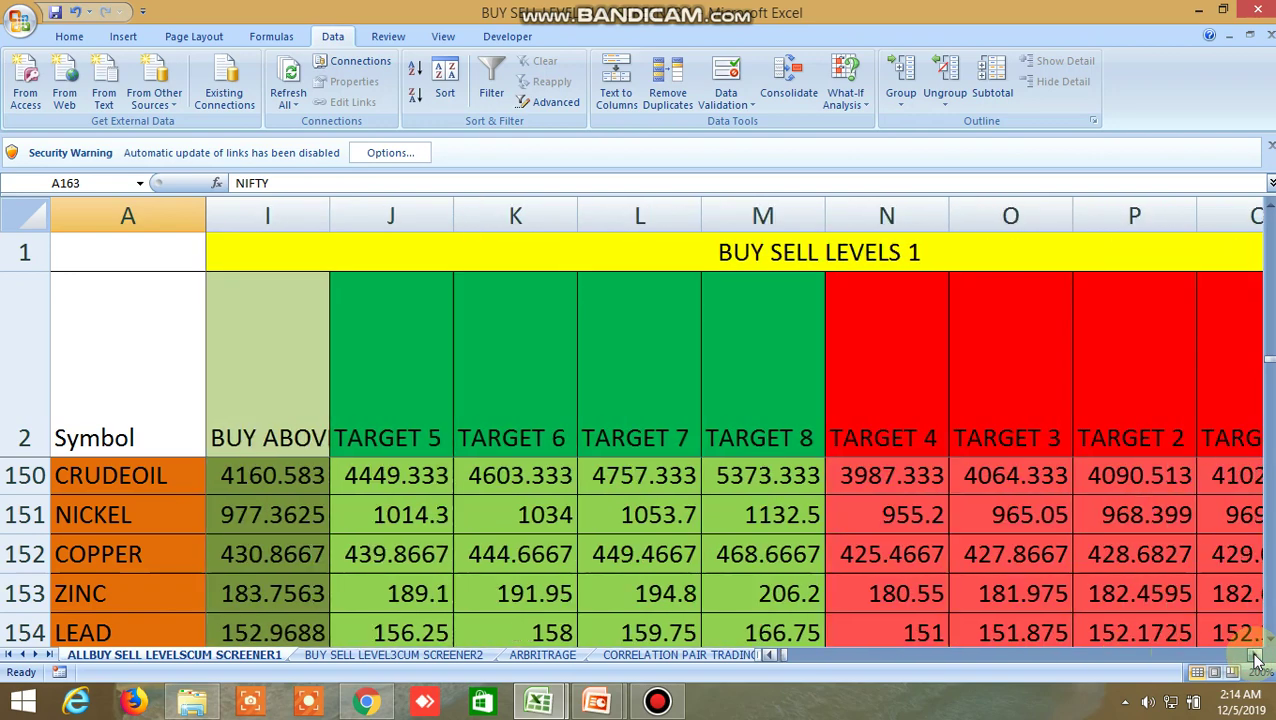
{"action": "left_click", "coordinate": [1256, 656]}
{"action": "left_click", "coordinate": [1256, 656]}
{"action": "left_click", "coordinate": [1256, 656]}
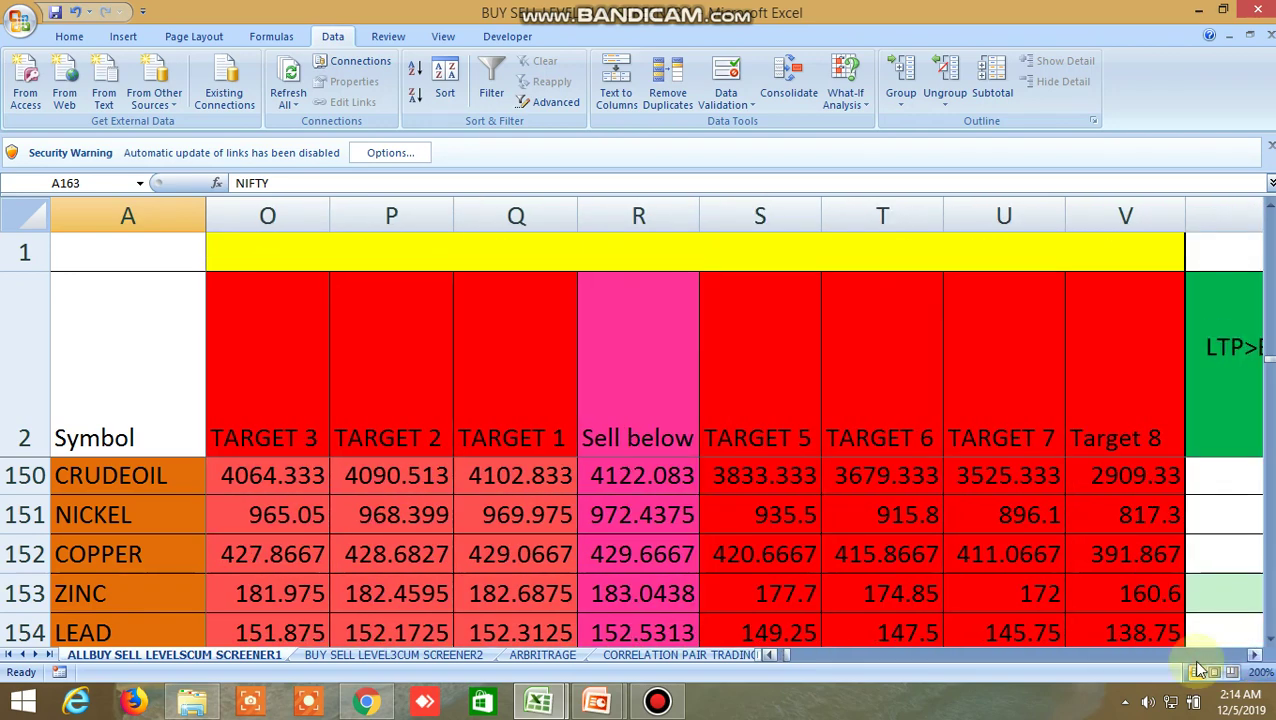
Go through the remaining commodity rows down to NATURAL GAS and review their BUY SELL LEVELS 1 targets.
{"action": "left_click_drag", "start_coordinate": [786, 657], "coordinate": [763, 650]}
{"action": "left_click", "coordinate": [1268, 639]}
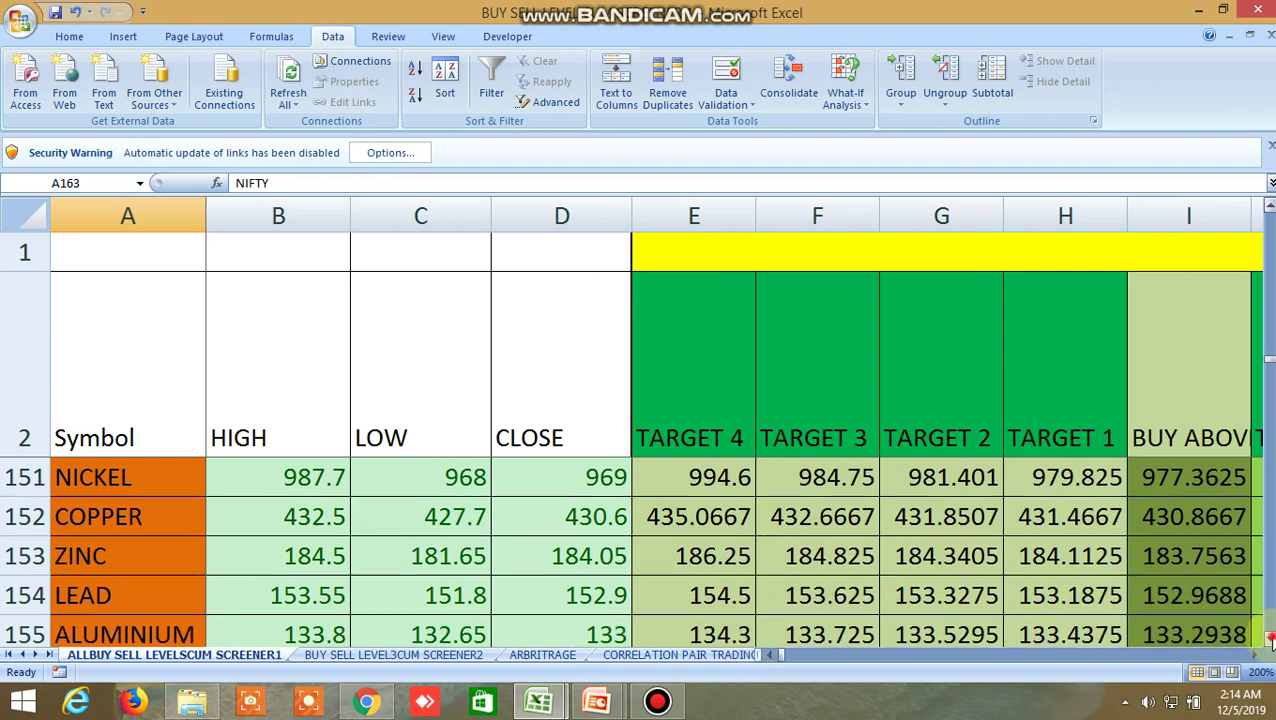
{"action": "left_click", "coordinate": [1268, 639]}
{"action": "left_click", "coordinate": [1268, 639]}
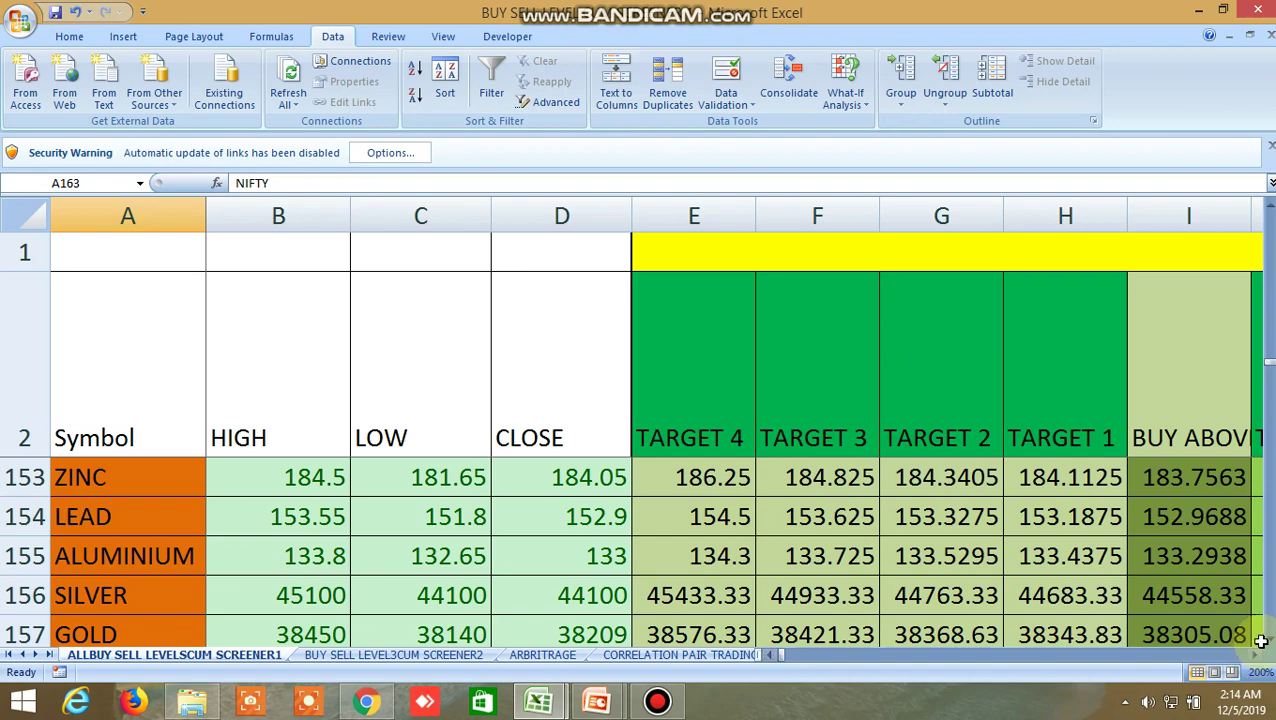
{"action": "left_click", "coordinate": [1268, 640]}
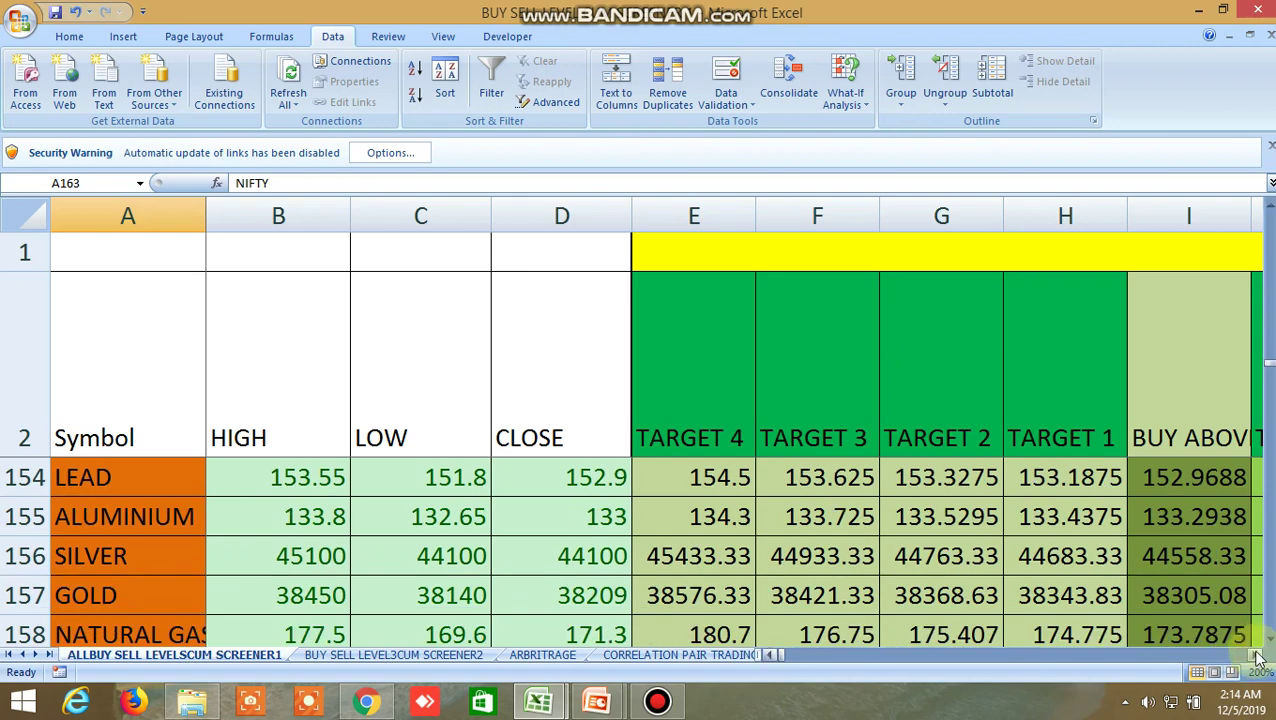
{"action": "left_click", "coordinate": [1258, 655]}
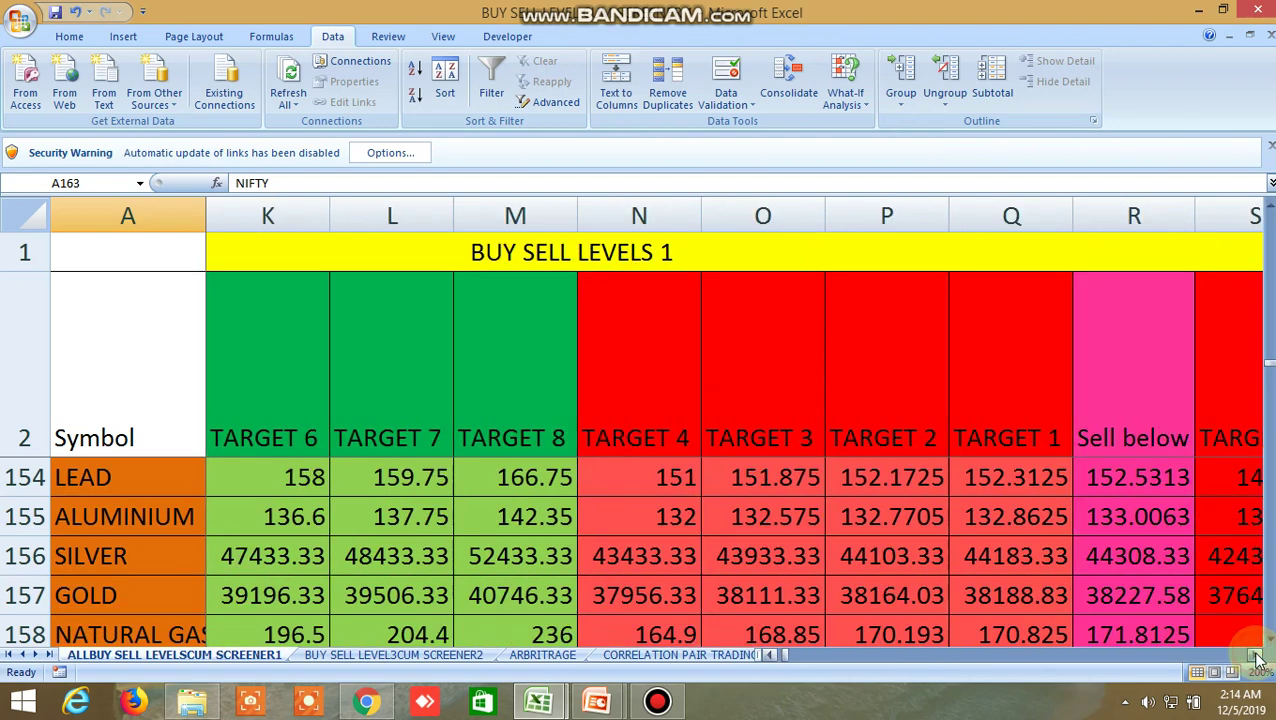
{"action": "left_click", "coordinate": [1258, 655]}
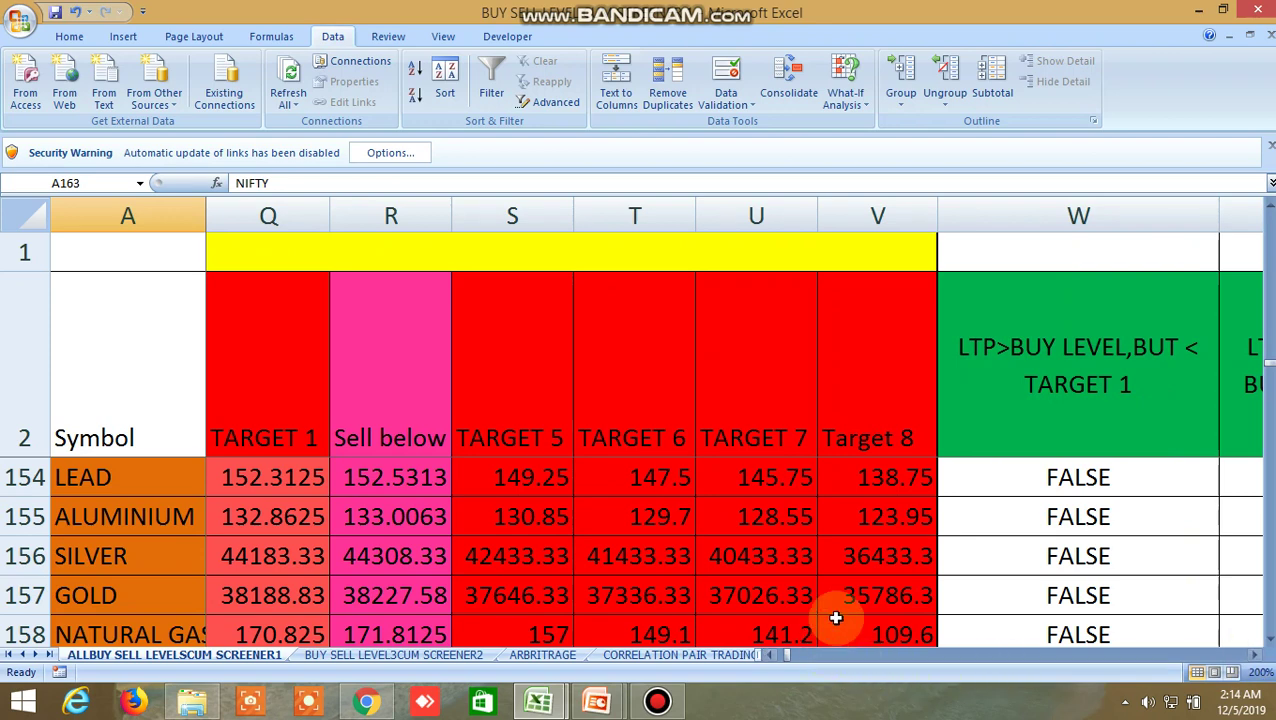
Check the commodities' LTP>BUY LEVEL,BUT < TARGET 1 screener and move on to their BUY SELL LEVELS 3 columns.
{"action": "scroll", "coordinate": [836, 618], "scroll_direction": "up", "scroll_amount": 3}
{"action": "scroll", "coordinate": [836, 618], "scroll_direction": "down", "scroll_amount": 1}
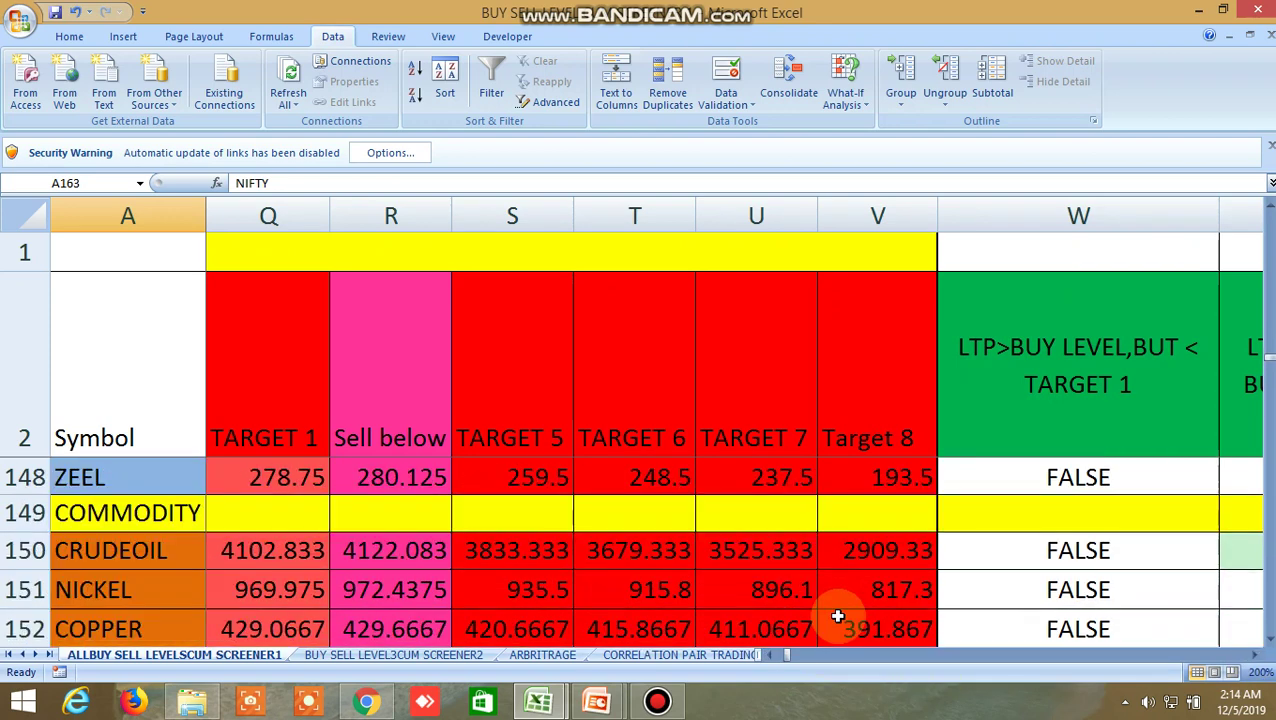
{"action": "scroll", "coordinate": [836, 618], "scroll_direction": "down", "scroll_amount": 1}
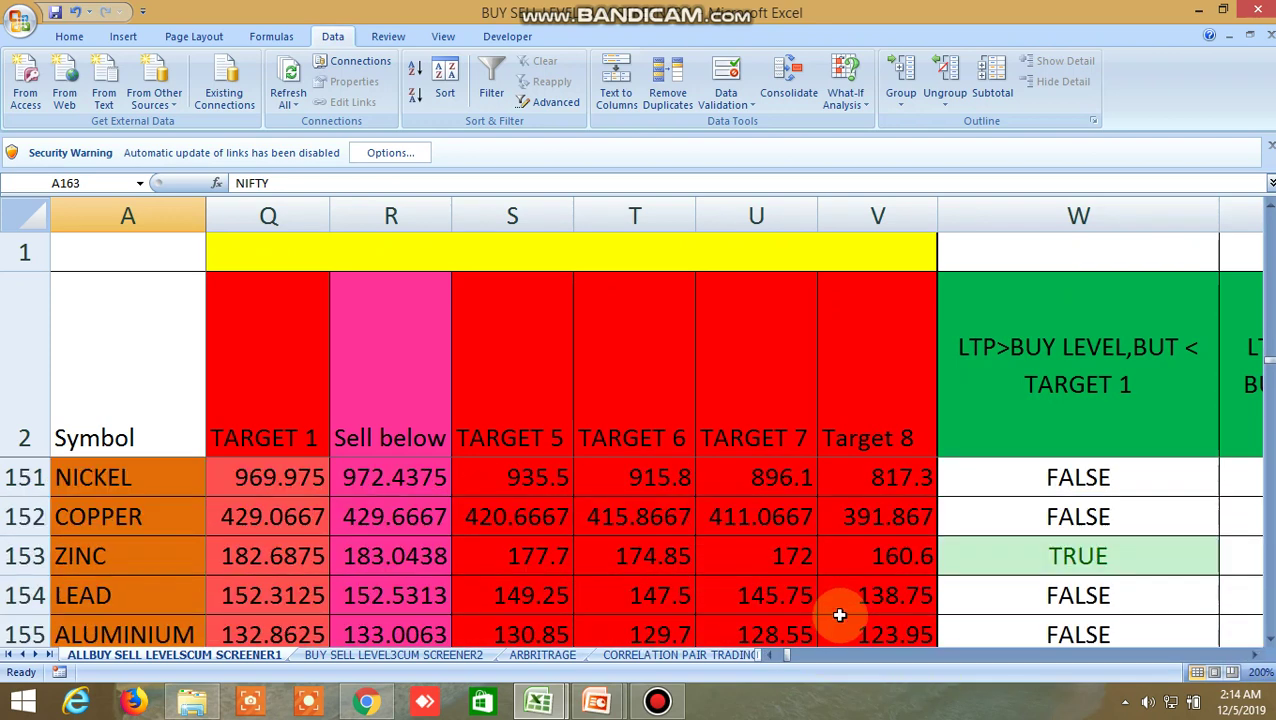
{"action": "left_click", "coordinate": [1258, 655]}
{"action": "left_click_drag", "start_coordinate": [1258, 655], "coordinate": [1258, 655]}
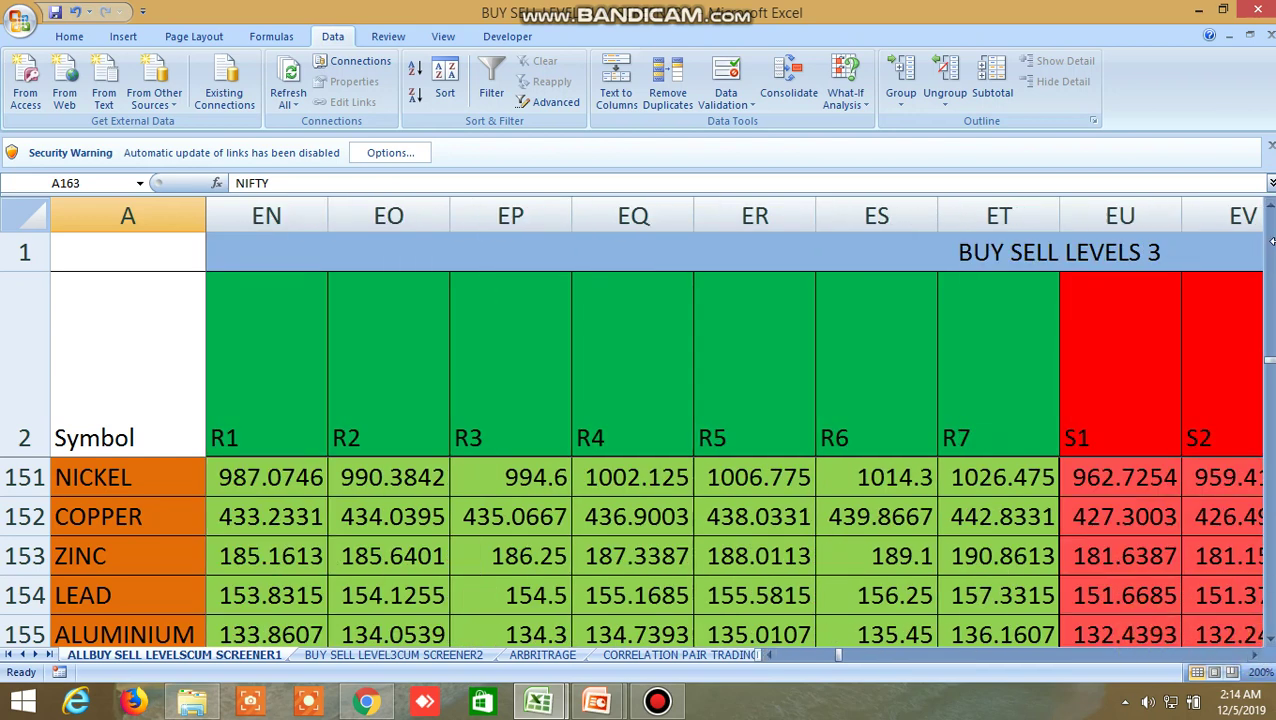
{"action": "left_click", "coordinate": [1269, 204]}
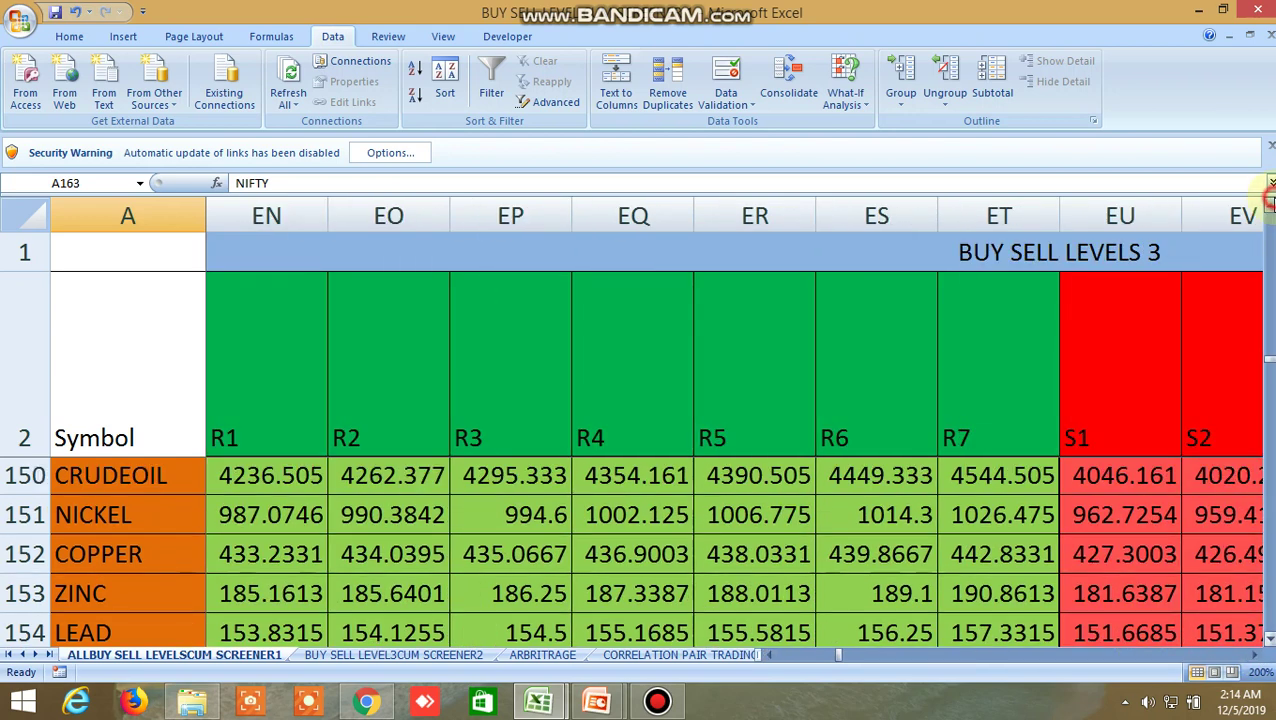
Examine the S1 to S7 levels and the PIVOT POINT columns for the CRUDEOIL to LEAD rows.
{"action": "left_click_drag", "start_coordinate": [1258, 656], "coordinate": [1258, 656]}
{"action": "left_click", "coordinate": [1258, 656]}
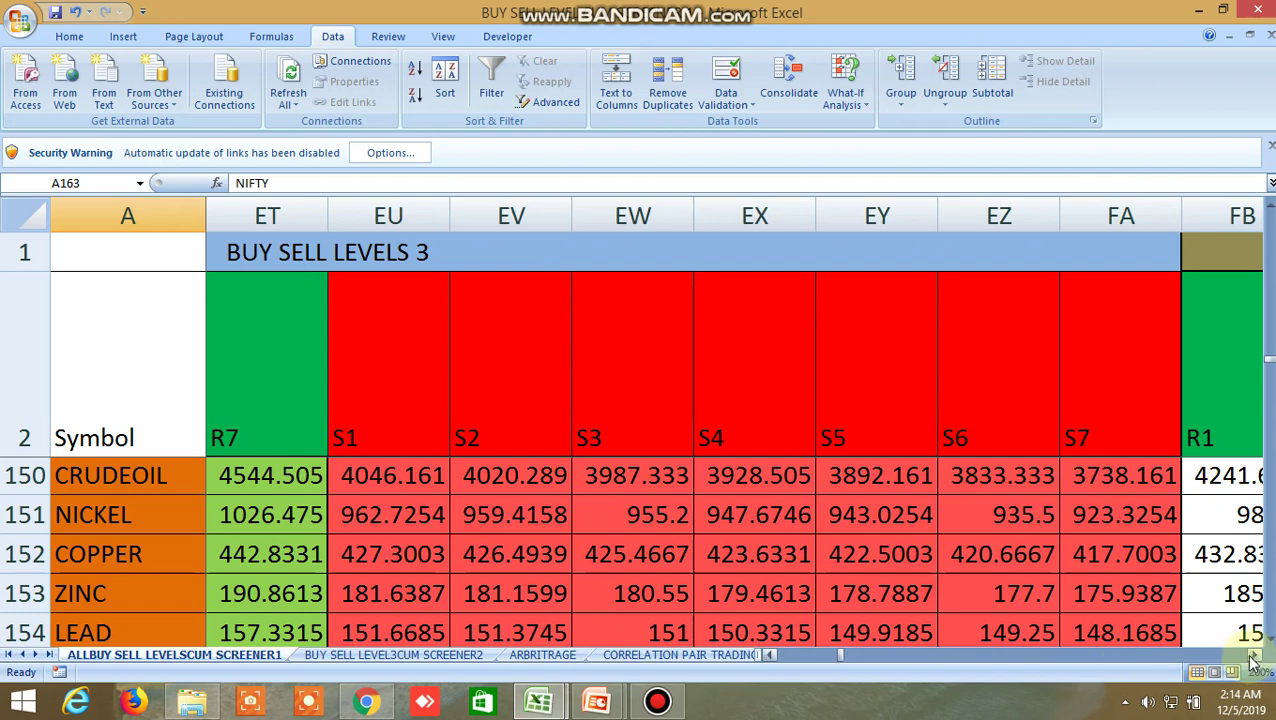
{"action": "left_click", "coordinate": [1256, 656]}
{"action": "left_click_drag", "start_coordinate": [1257, 658], "coordinate": [1257, 656]}
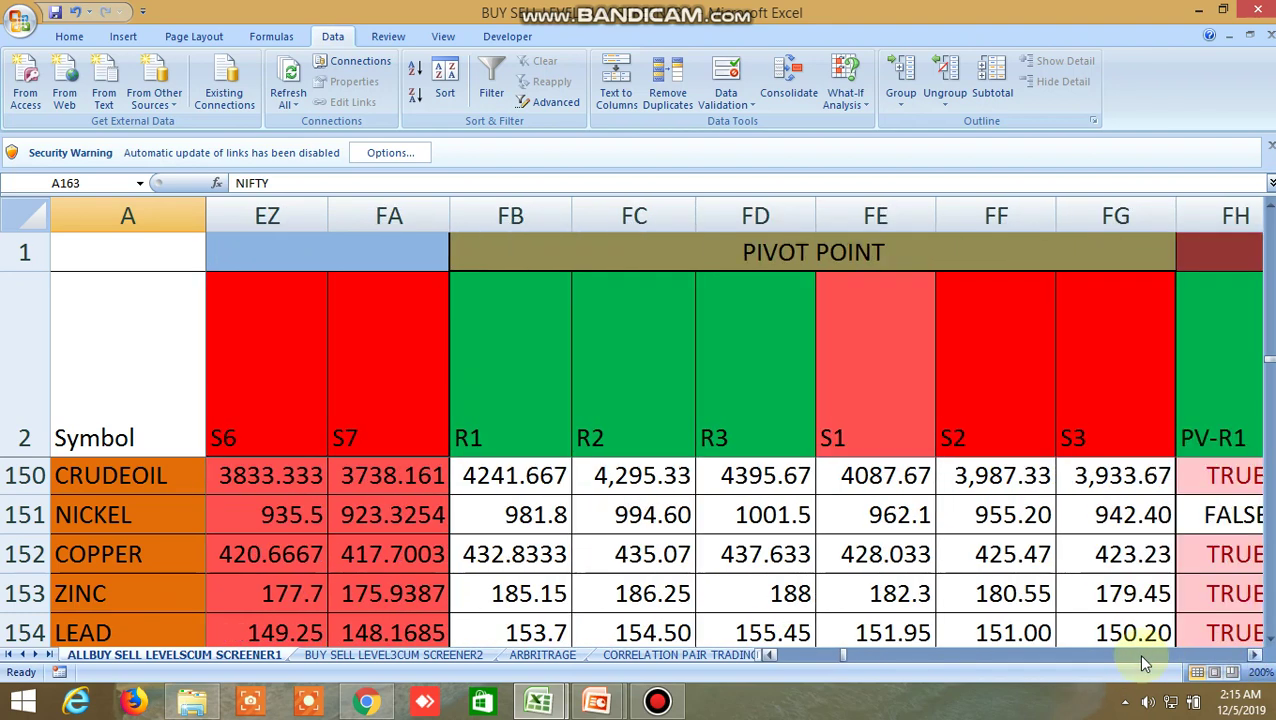
Go back to the commodities' EMA 5-8-13 CROSSOVER columns and review the R1 to R7 levels of BUY SELL LEVELS 3.
{"action": "left_click", "coordinate": [769, 656]}
{"action": "left_click", "coordinate": [770, 656]}
{"action": "left_click_drag", "start_coordinate": [770, 658], "coordinate": [771, 657]}
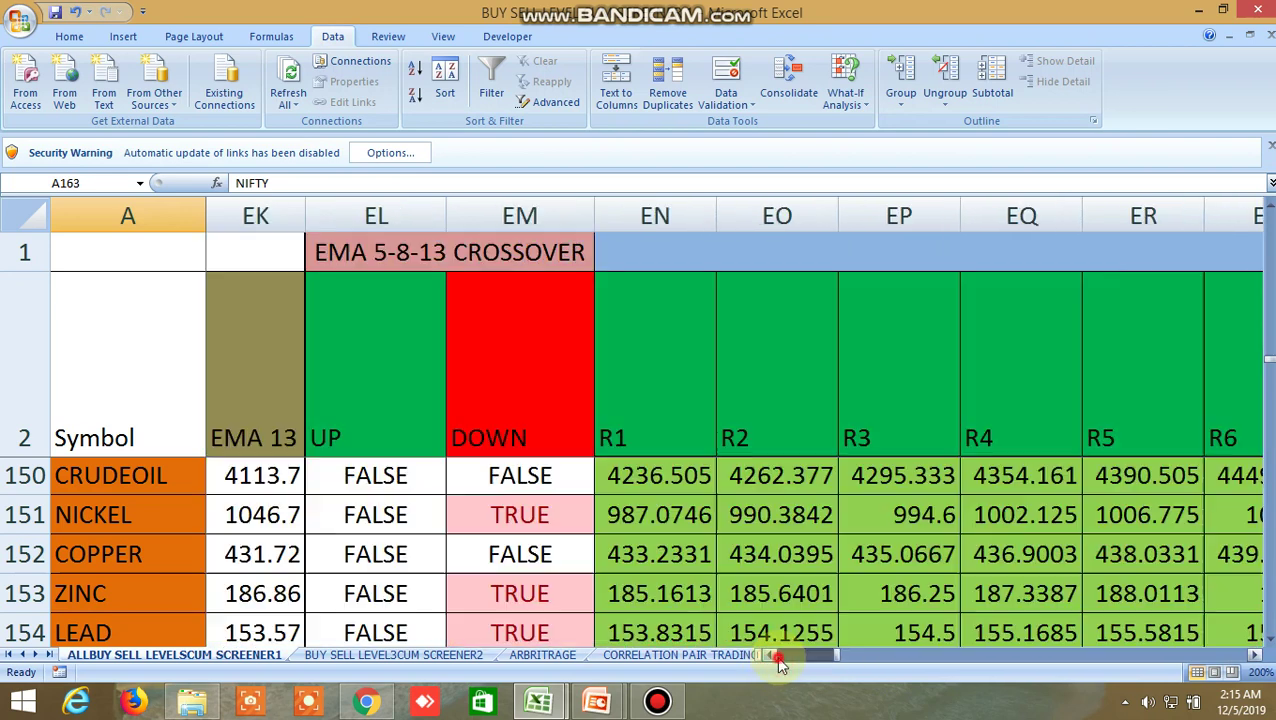
{"action": "left_click", "coordinate": [1258, 655]}
{"action": "left_click", "coordinate": [1258, 655]}
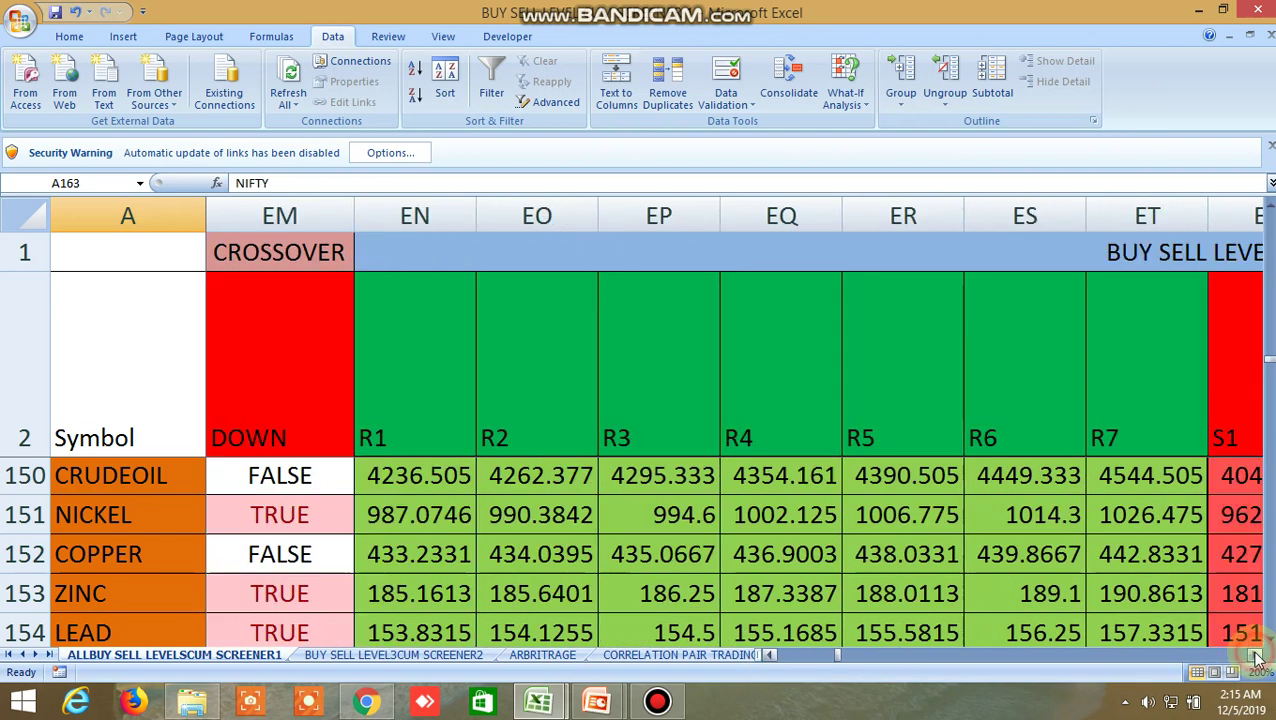
{"action": "left_click", "coordinate": [1257, 656]}
{"action": "left_click", "coordinate": [1270, 645]}
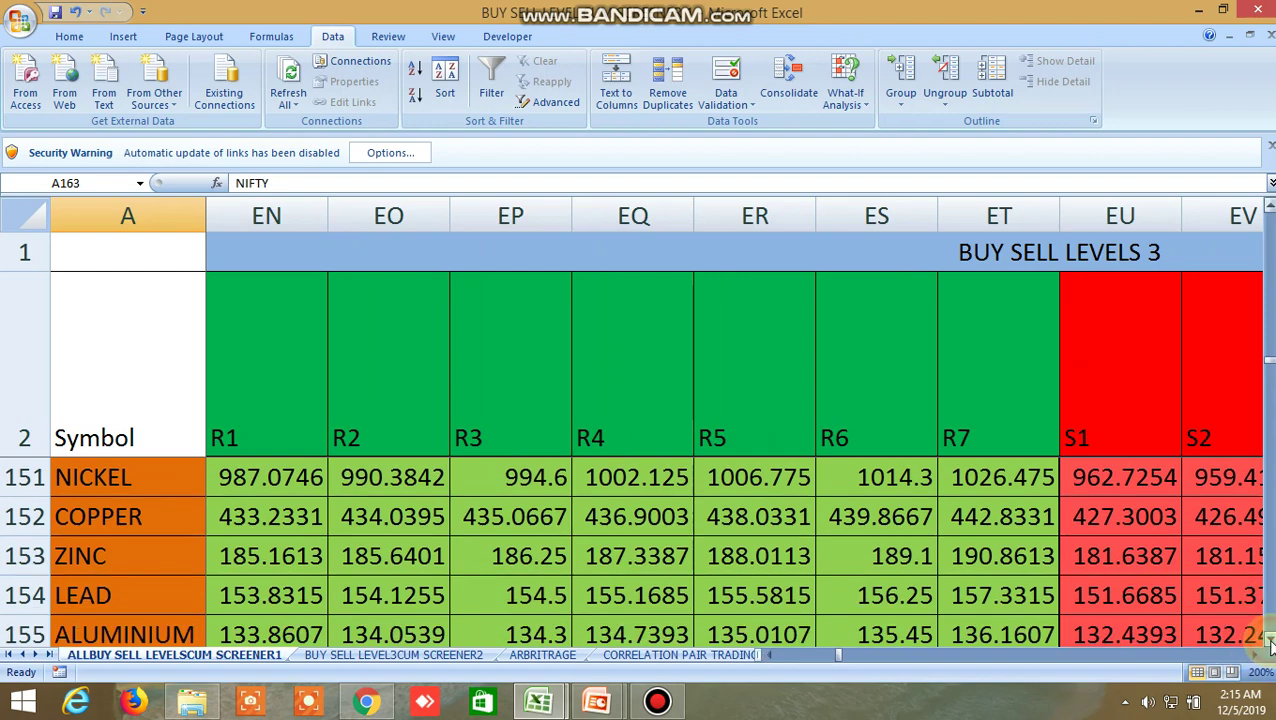